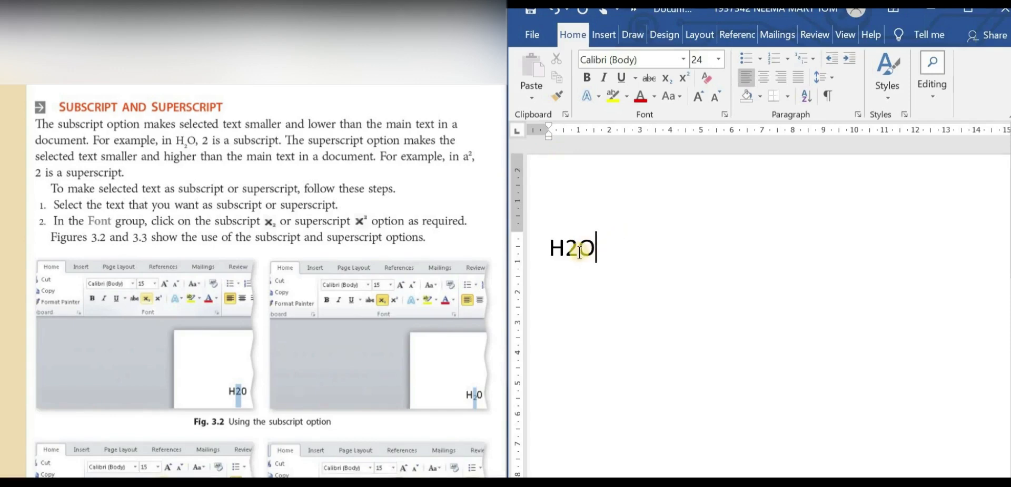
# Format the 2 in H2O as subscript
pyautogui.moveTo(566, 250); pyautogui.dragTo(578, 258)
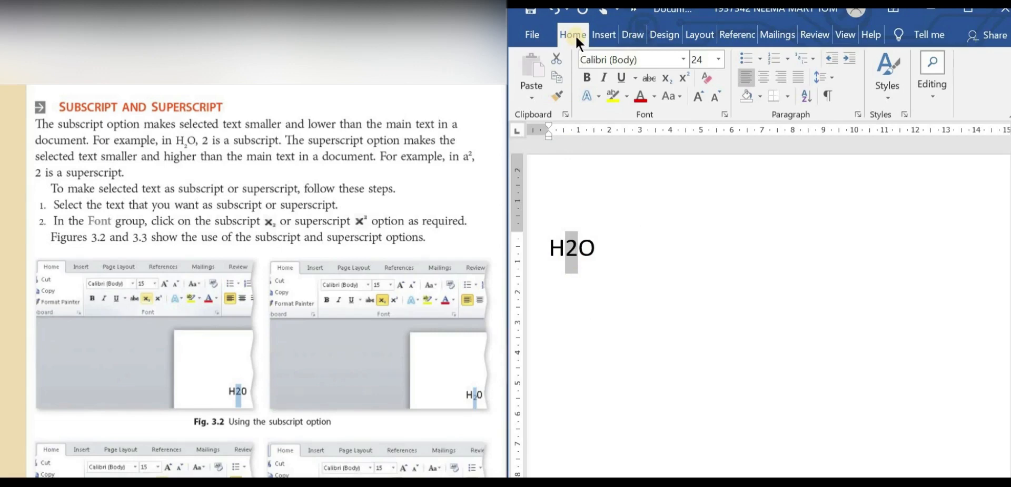
pyautogui.click(665, 78)
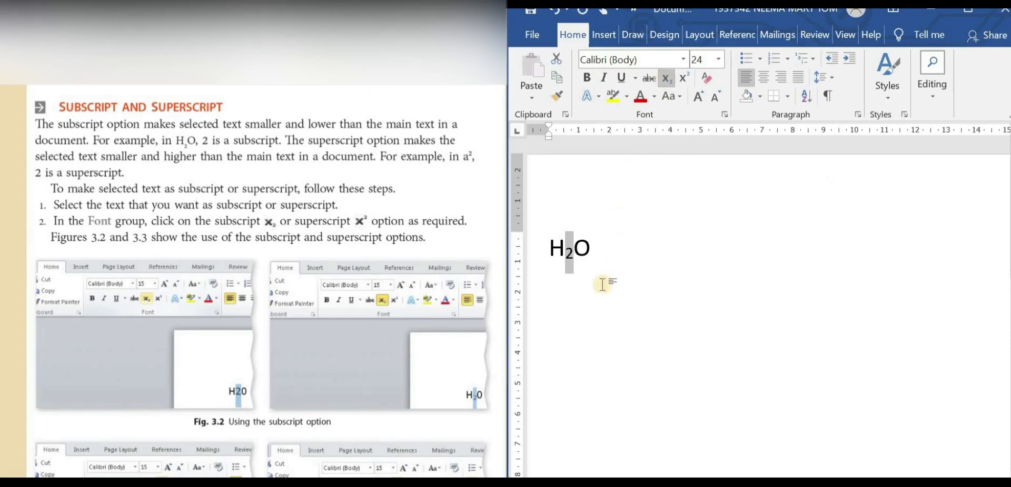
pyautogui.click(621, 284)
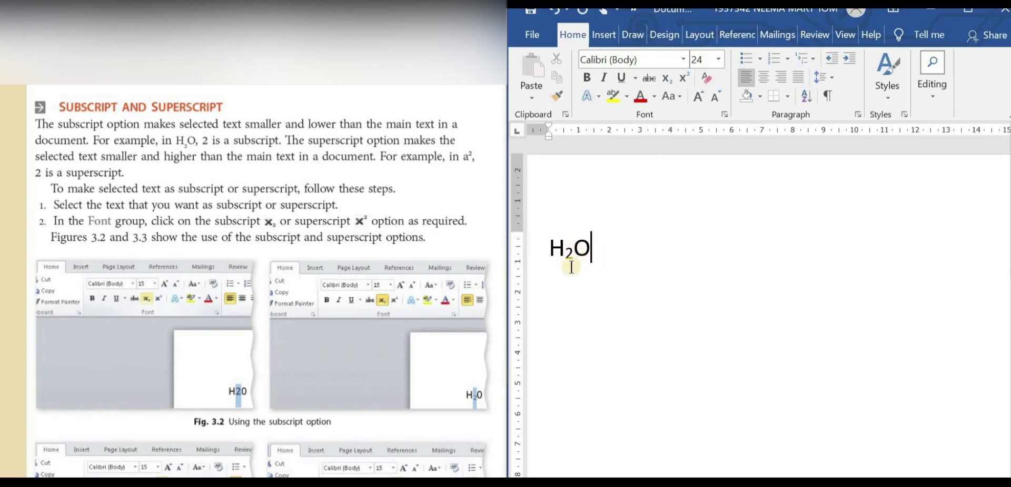
pyautogui.moveTo(555, 259); pyautogui.dragTo(578, 256)
pyautogui.click(593, 253)
# Add X2 on a new line below H2O and format its 2 as superscript
pyautogui.press('Return')
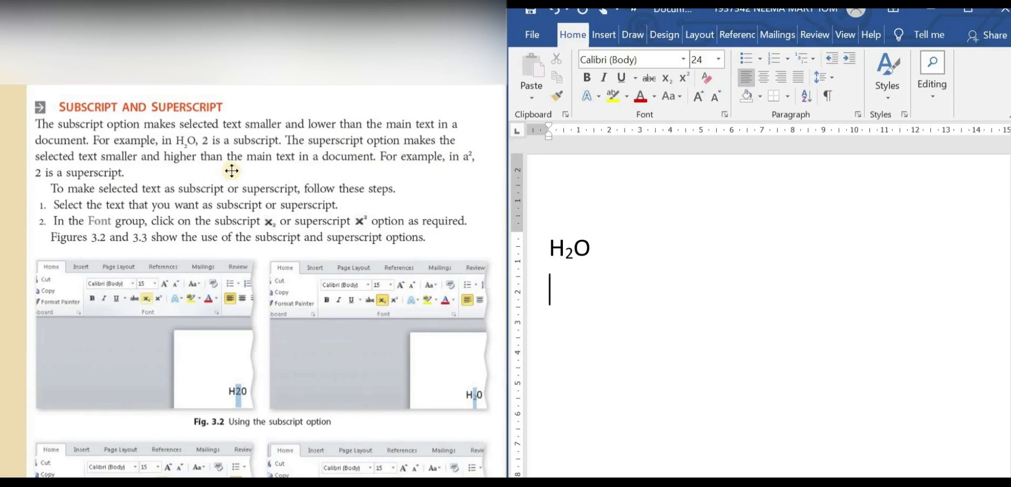
pyautogui.write('X2')
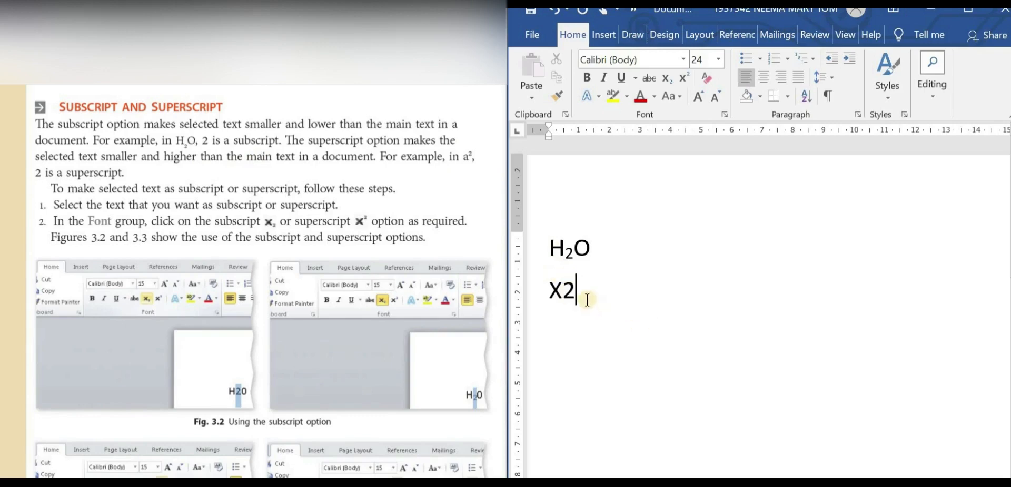
pyautogui.moveTo(579, 293); pyautogui.dragTo(561, 300)
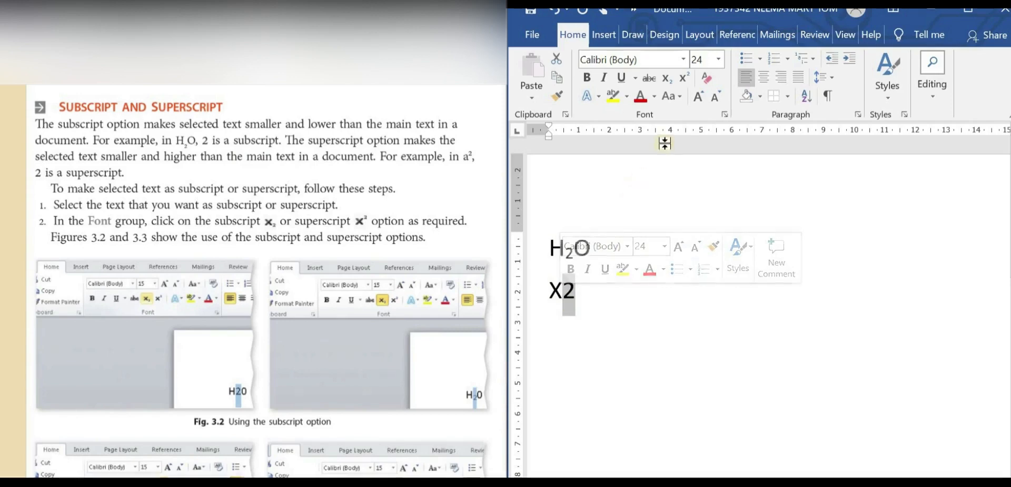
pyautogui.click(685, 77)
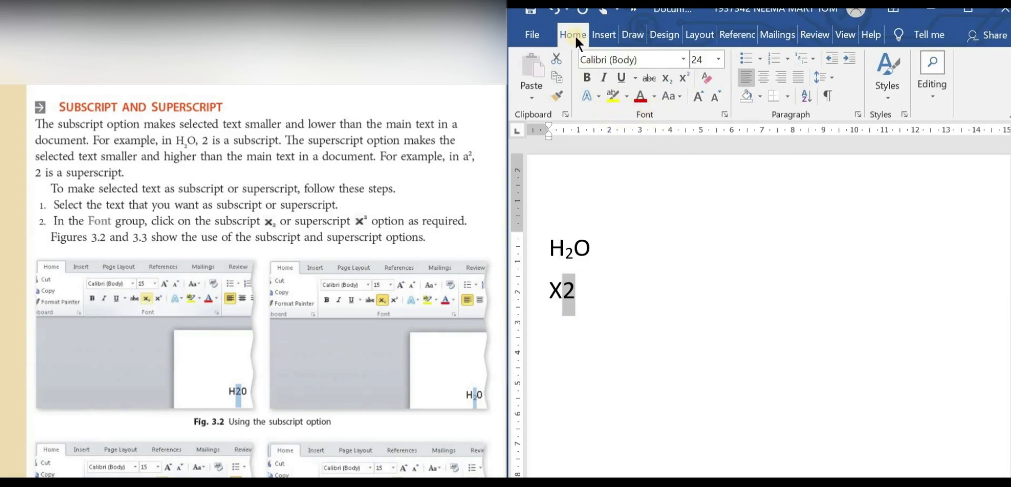
pyautogui.click(682, 78)
pyautogui.click(643, 307)
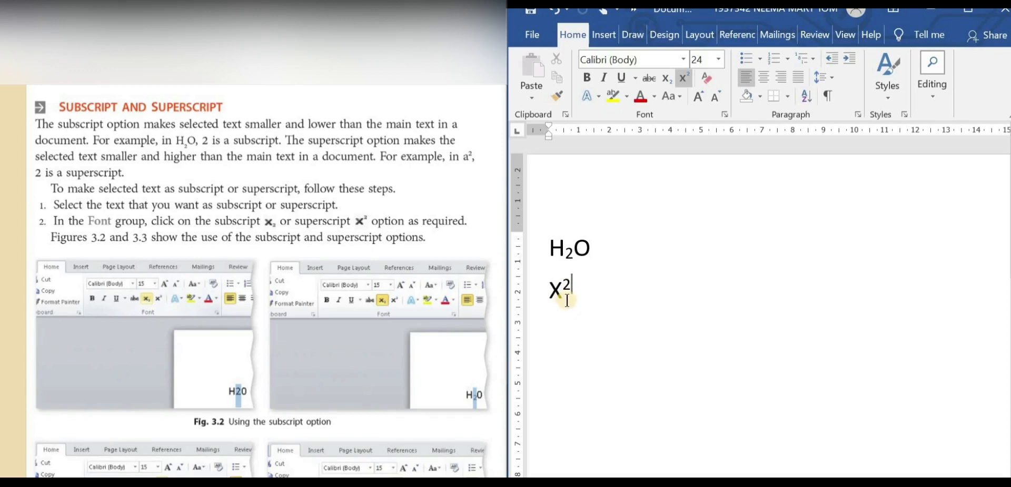
# Add a second H2O farther along the first line and format its 2 as subscript
pyautogui.click(652, 249)
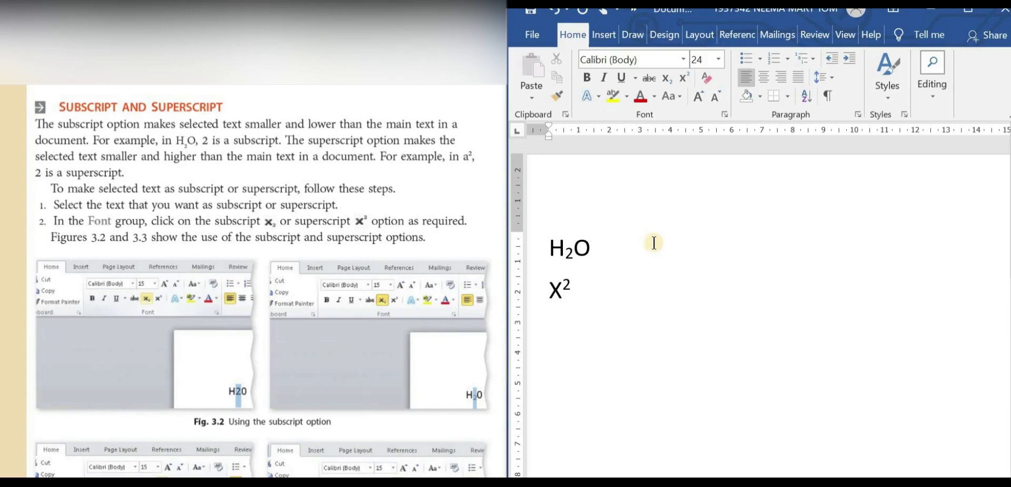
pyautogui.write('H2O')
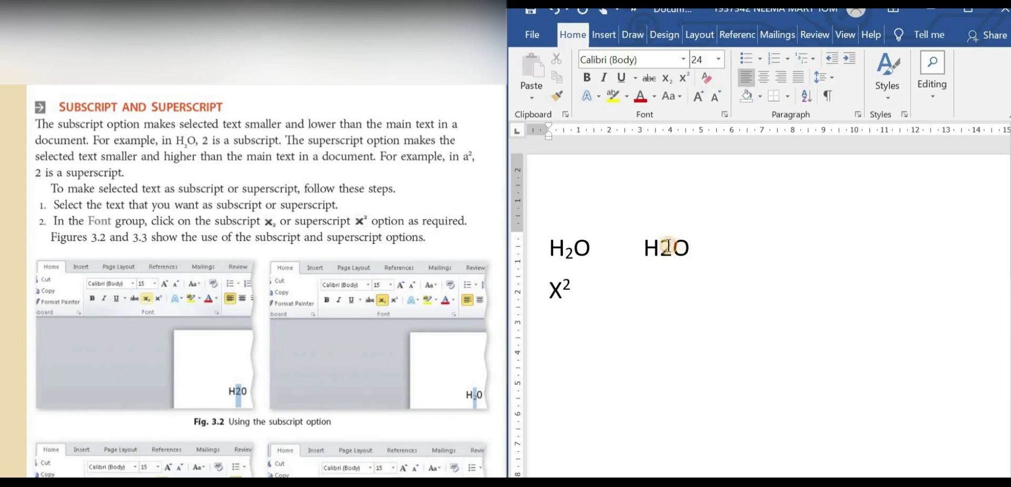
pyautogui.moveTo(674, 248); pyautogui.dragTo(660, 249)
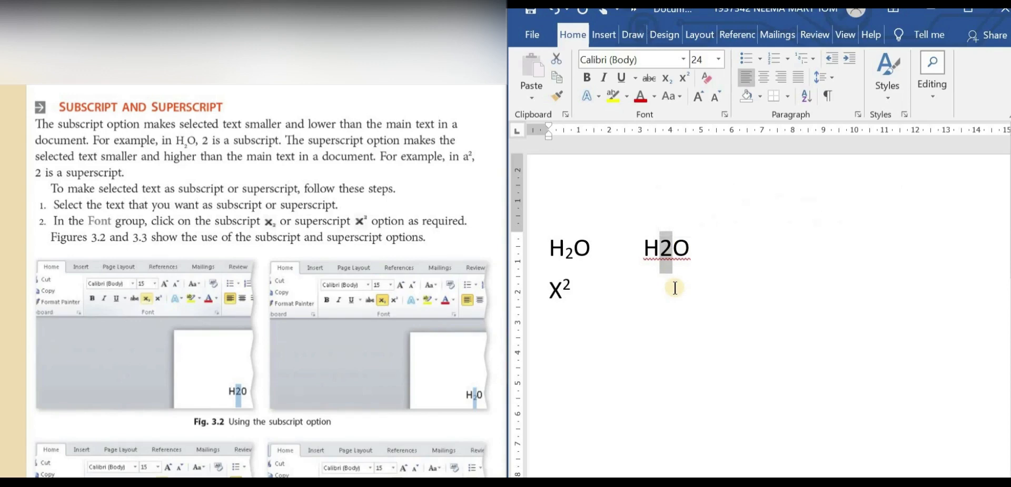
pyautogui.hotkey('ctrl', '=')
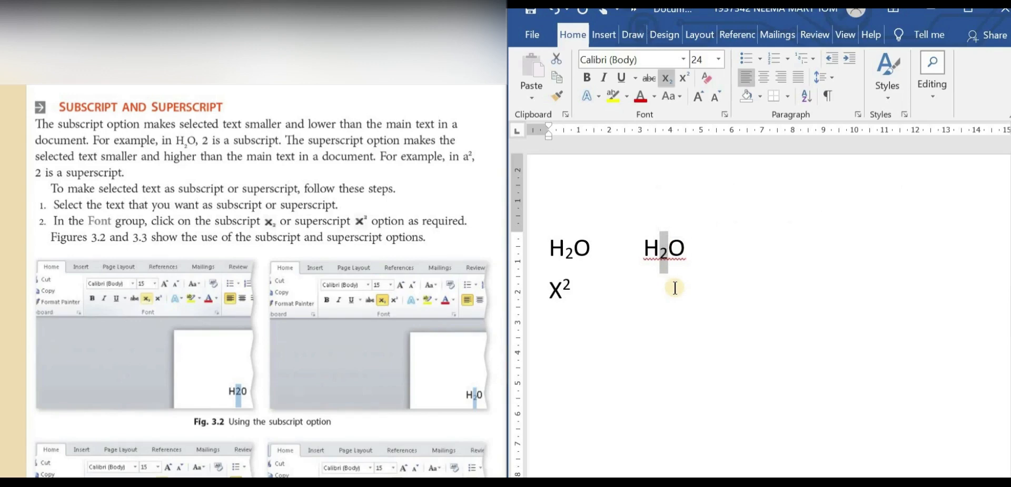
pyautogui.click(713, 298)
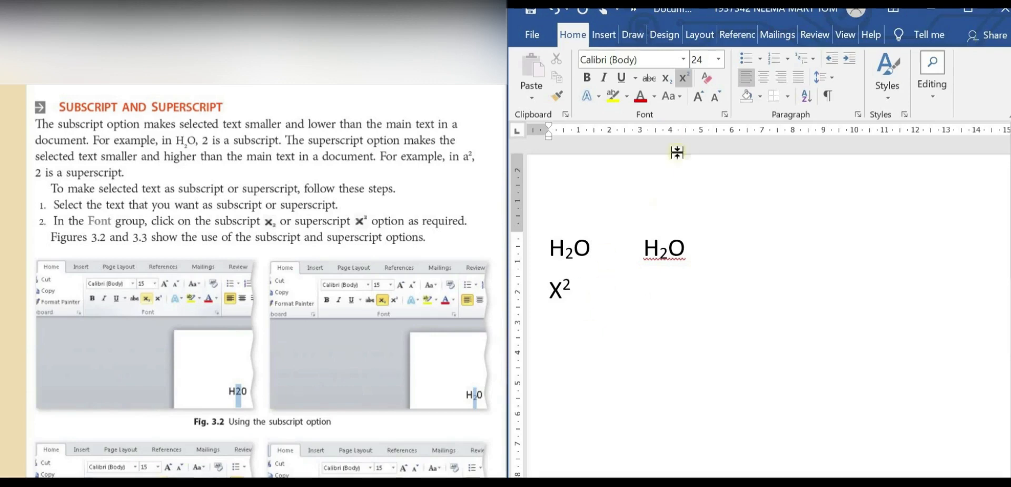
pyautogui.click(690, 173)
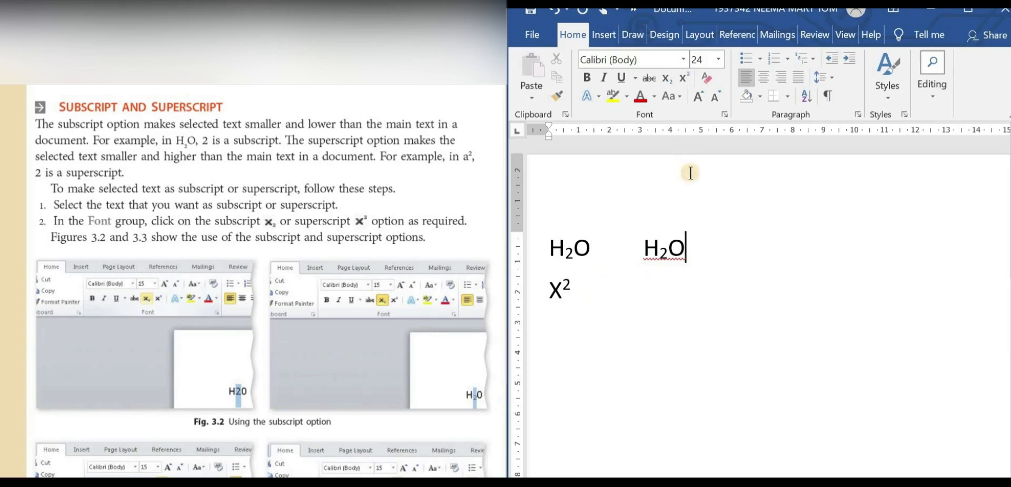
# Add a second X2 in normal text below the second H2O and format its 2 as superscript
pyautogui.doubleClick(651, 286)
pyautogui.write('X')
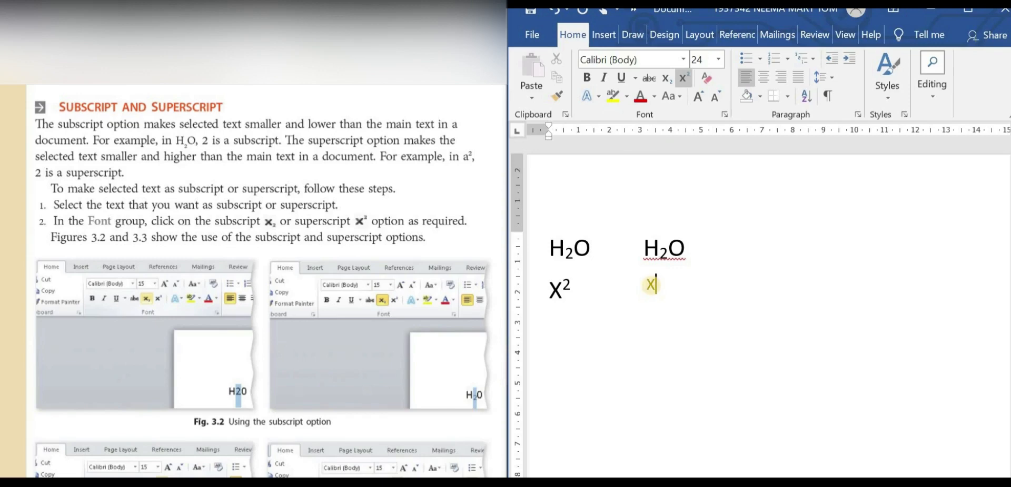
pyautogui.press('BackSpace')
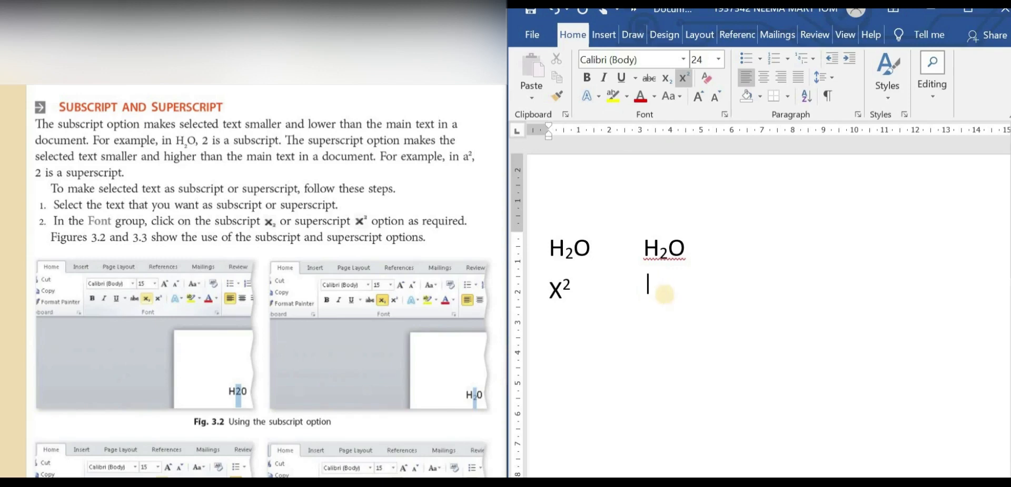
pyautogui.click(686, 80)
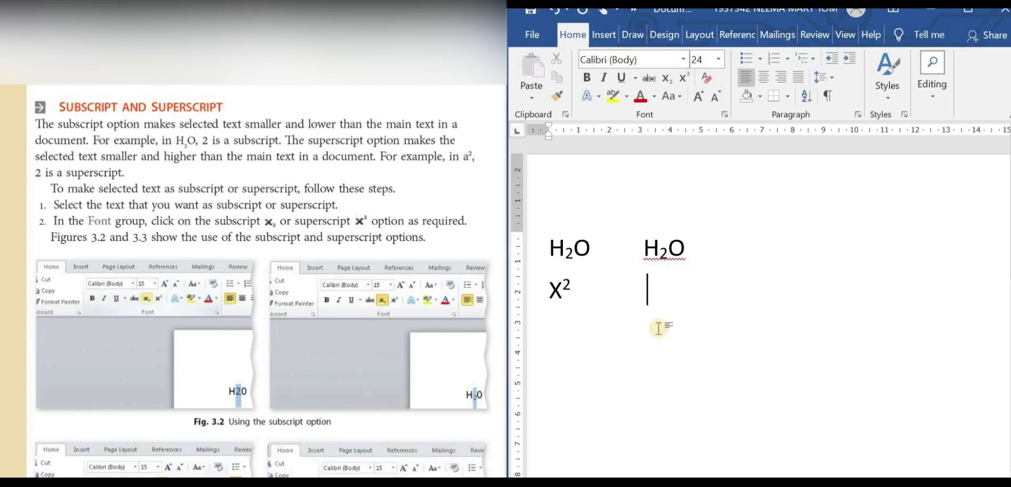
pyautogui.write('X2')
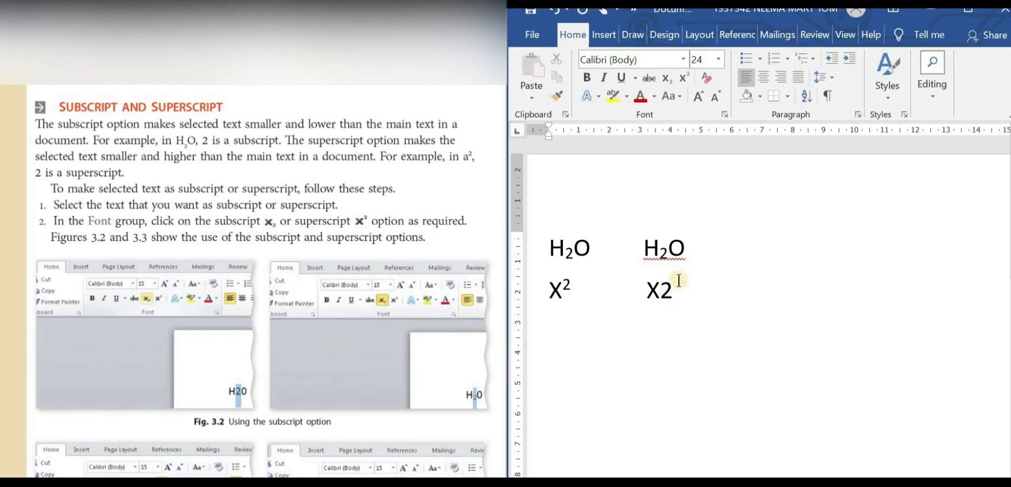
pyautogui.moveTo(673, 289); pyautogui.dragTo(660, 293)
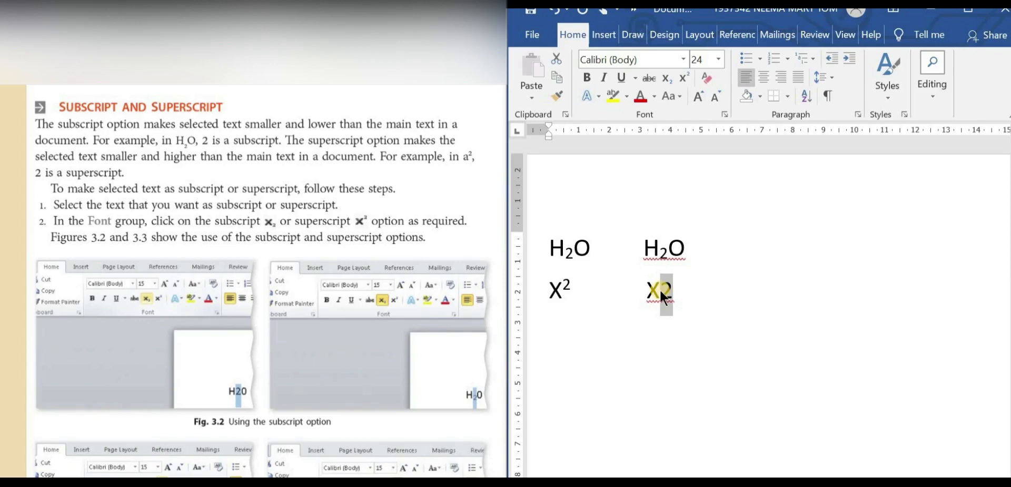
pyautogui.hotkey('ctrl', 'shift', '+')
pyautogui.click(702, 306)
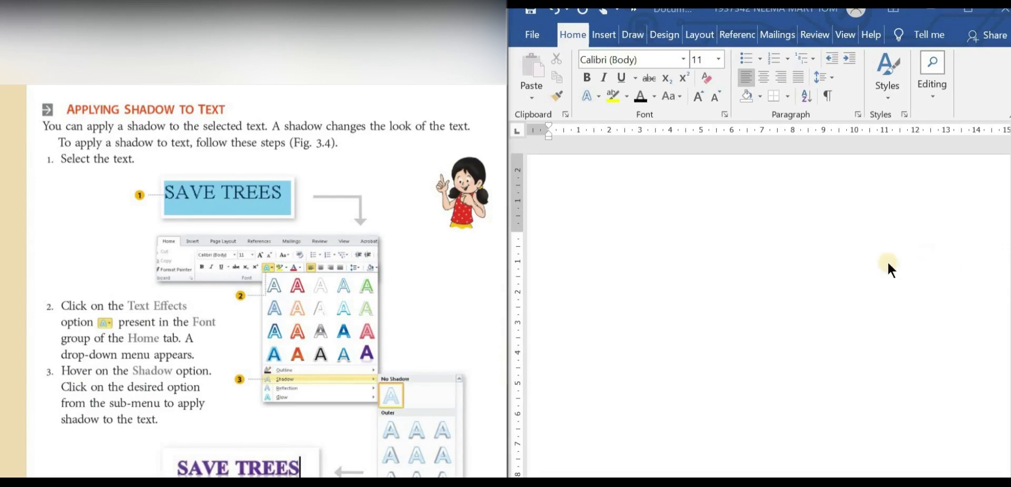
# Enter the text "CLASS 5" at the start of the blank document
pyautogui.click(649, 217)
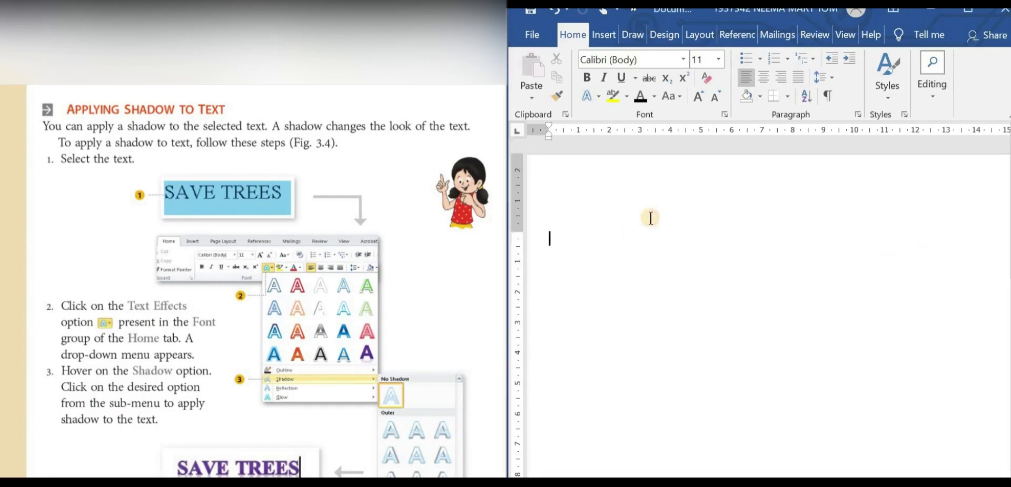
pyautogui.write('cLA')
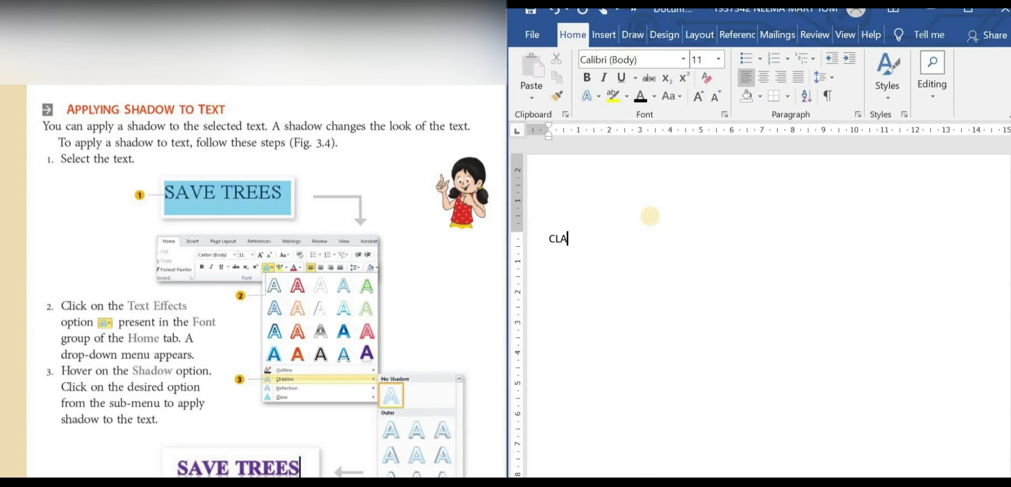
pyautogui.write('SS 5')
# Enlarge the CLASS 5 text to font size 22
pyautogui.moveTo(590, 240); pyautogui.dragTo(554, 241)
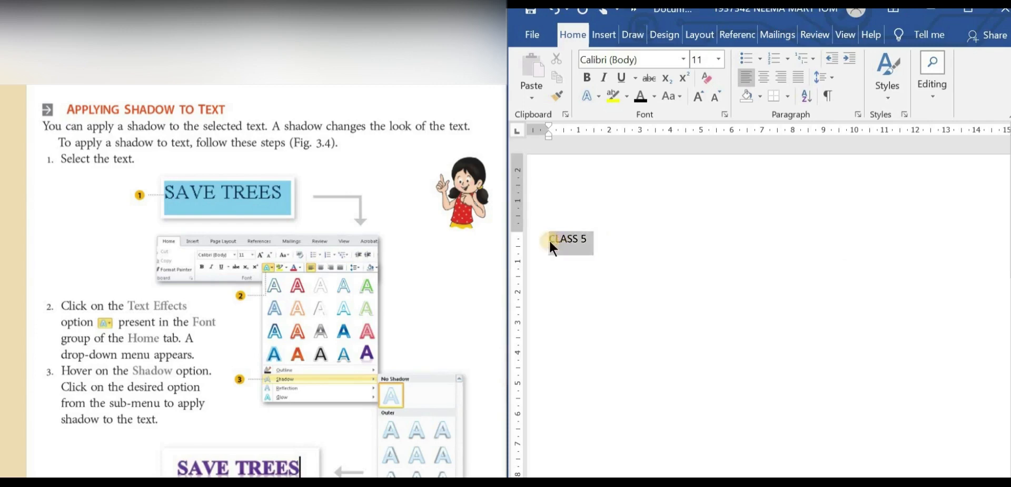
pyautogui.click(702, 94)
pyautogui.click(702, 93)
pyautogui.click(702, 94)
pyautogui.click(702, 93)
pyautogui.click(702, 94)
pyautogui.click(702, 94)
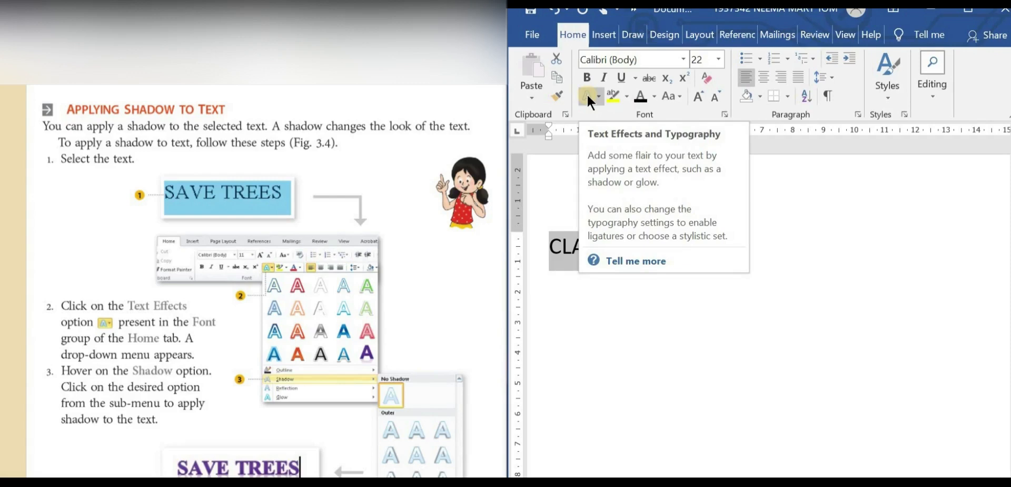
pyautogui.click(800, 199)
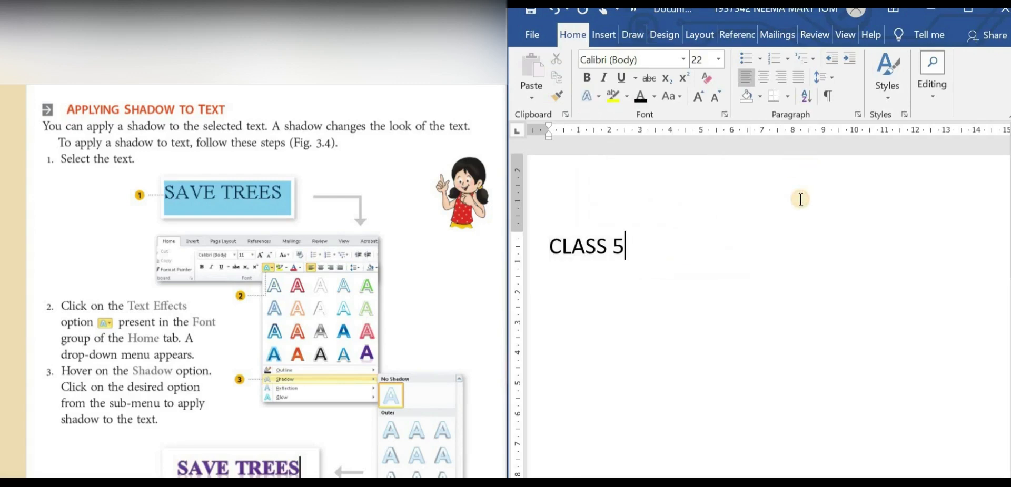
# Apply the middle preset in the third row of the Outer shadows to the CLASS 5 text
pyautogui.moveTo(587, 253); pyautogui.dragTo(550, 257)
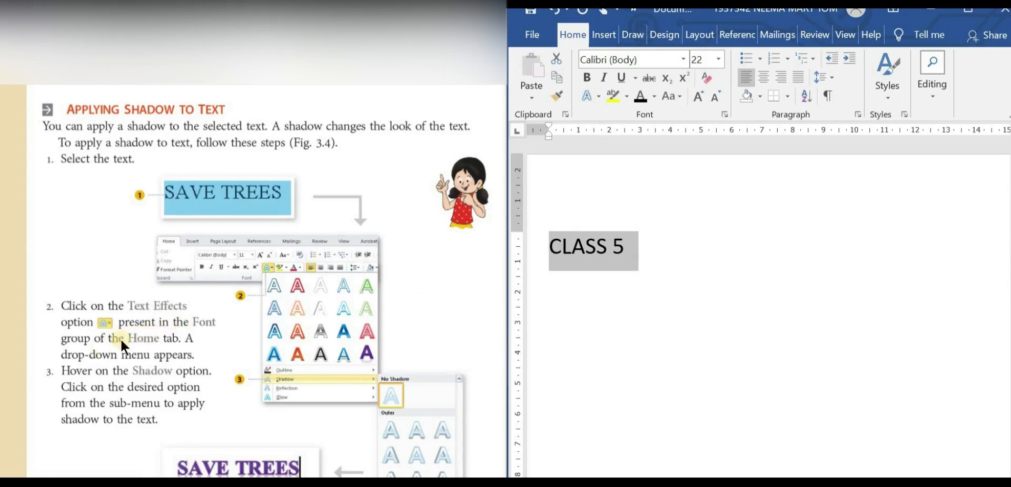
pyautogui.click(598, 95)
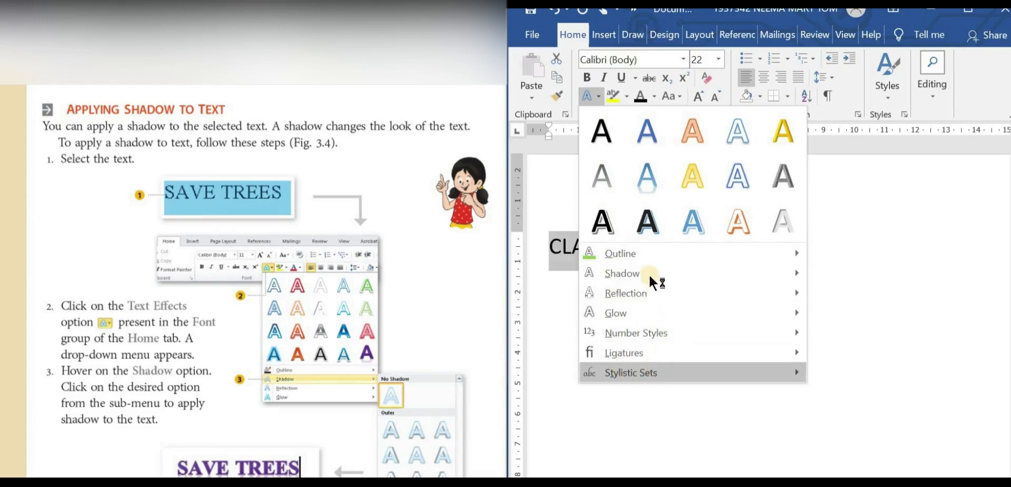
pyautogui.moveTo(629, 274)
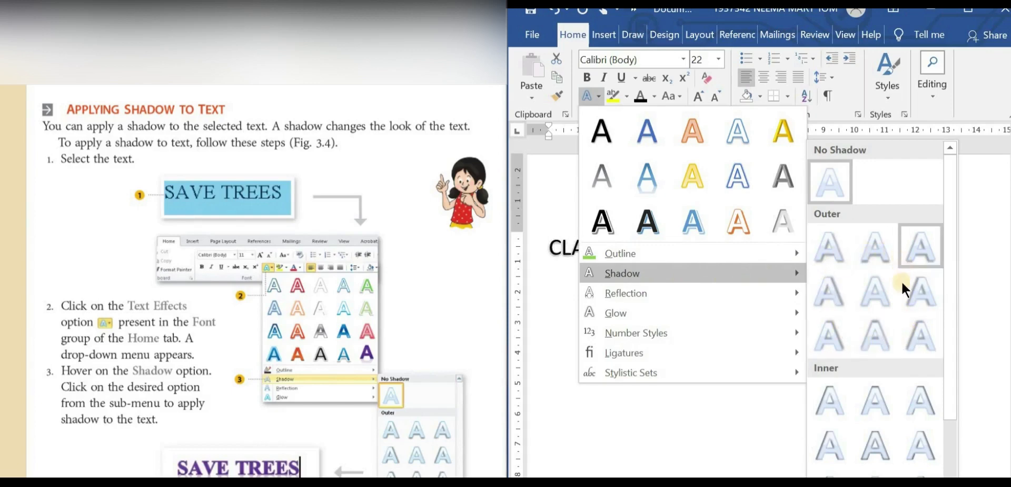
pyautogui.click(883, 346)
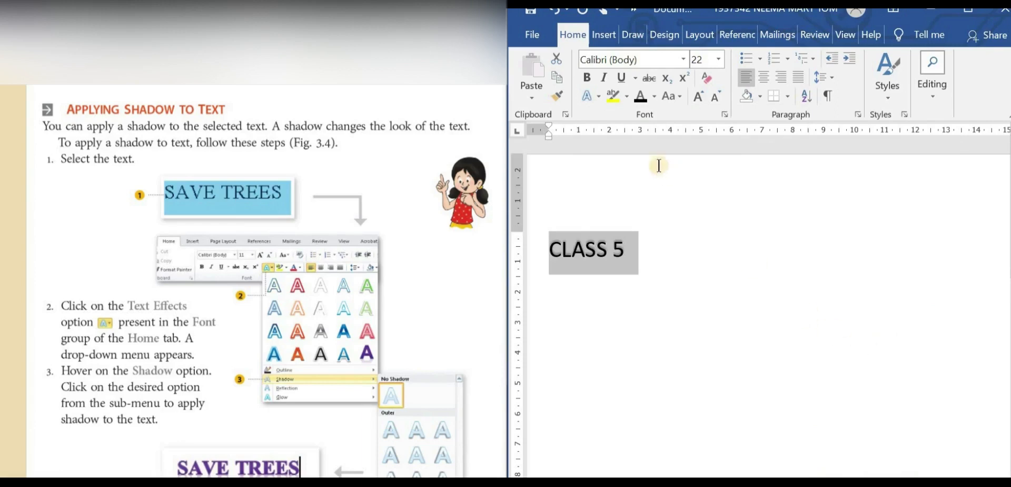
# Set the font colour of the CLASS 5 text to standard red
pyautogui.click(654, 96)
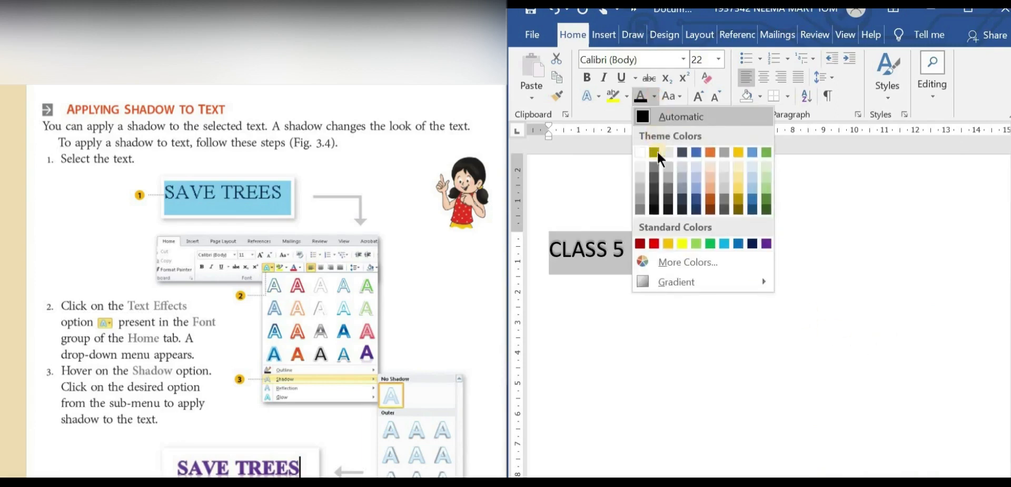
pyautogui.click(654, 242)
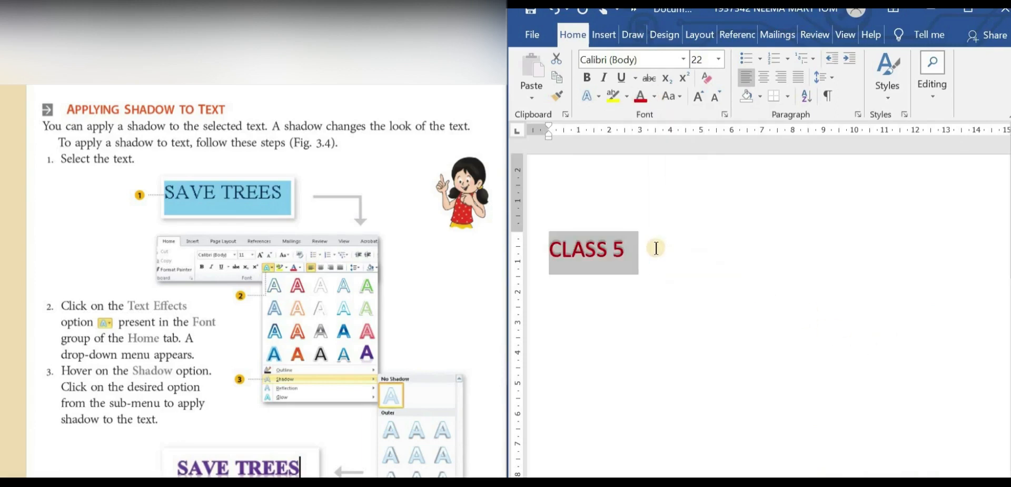
pyautogui.click(831, 278)
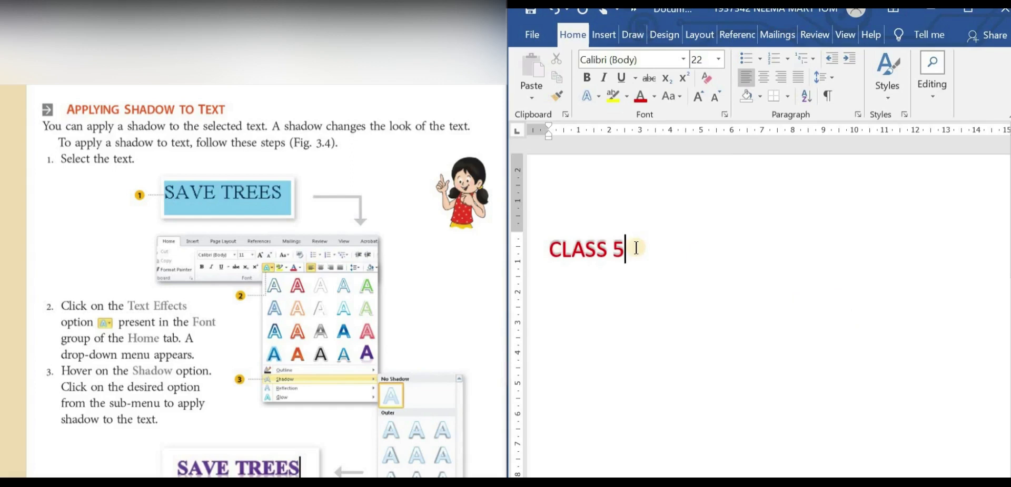
# Apply a Gold, Accent 4, Lighter 60% text outline to the CLASS 5 text
pyautogui.moveTo(622, 249); pyautogui.dragTo(551, 246)
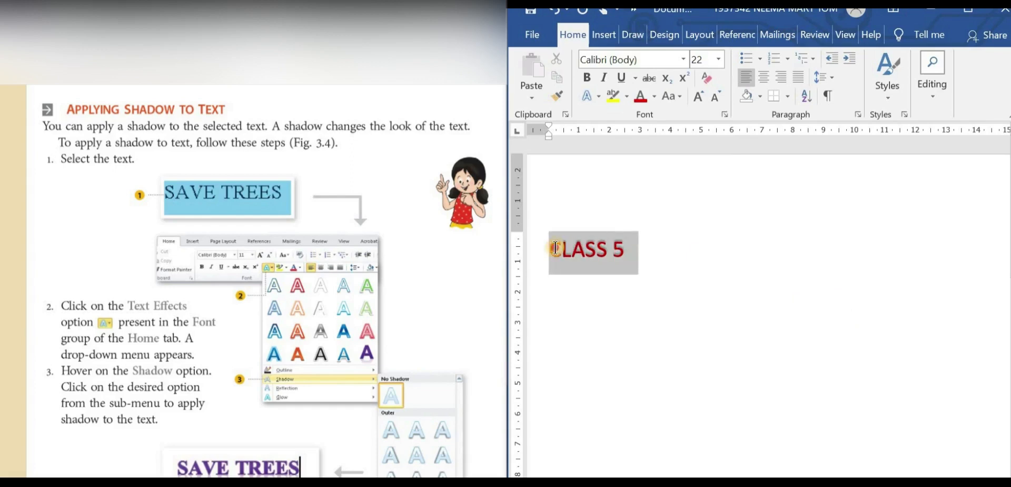
pyautogui.click(600, 99)
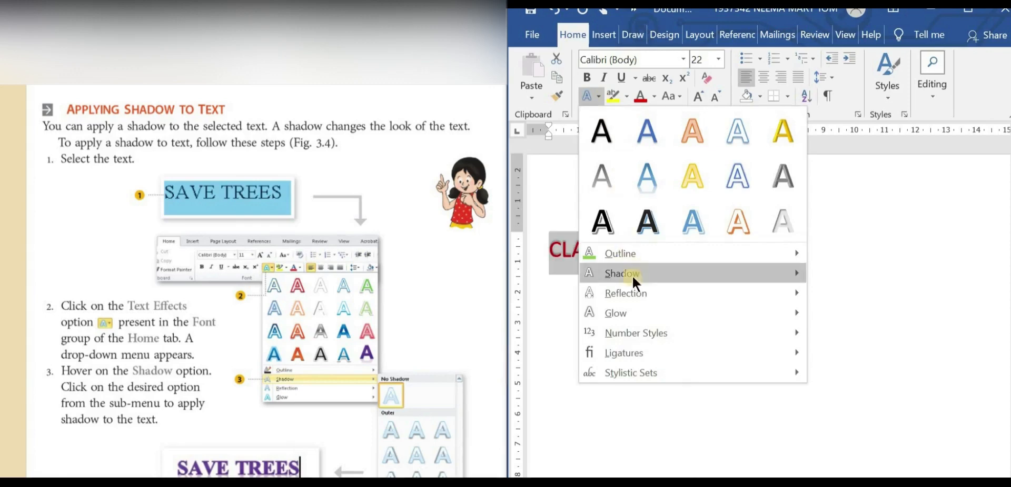
pyautogui.moveTo(652, 253)
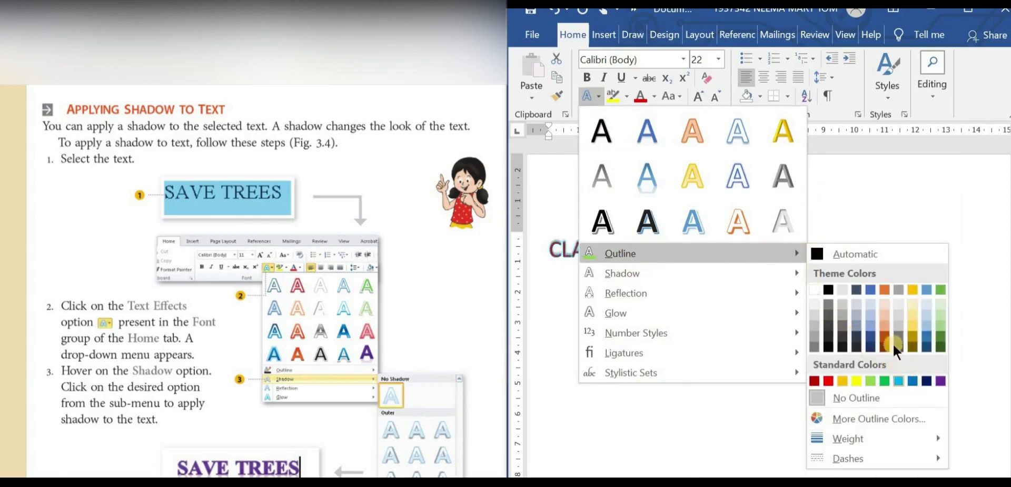
pyautogui.click(911, 317)
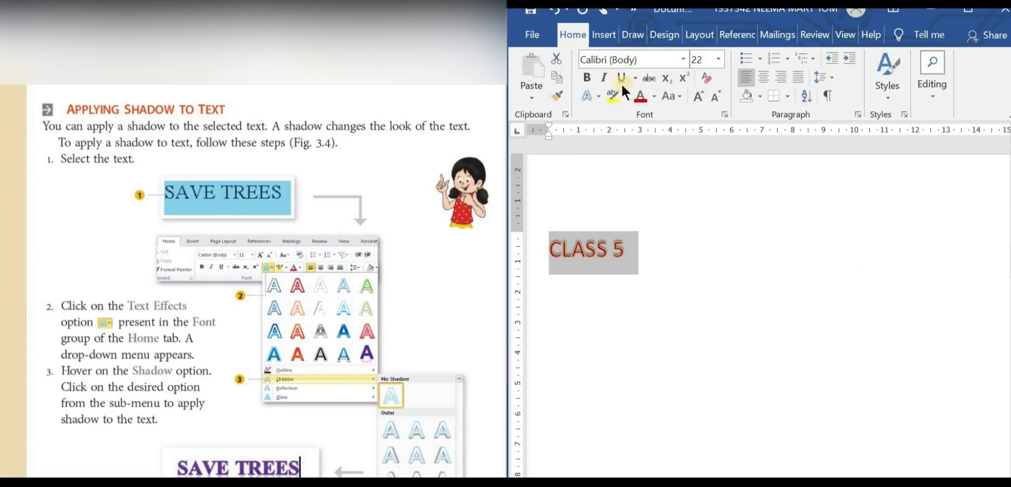
# Change the CLASS 5 text's shadow to the last preset in the third row of the Outer shadows and deselect the text
pyautogui.click(595, 95)
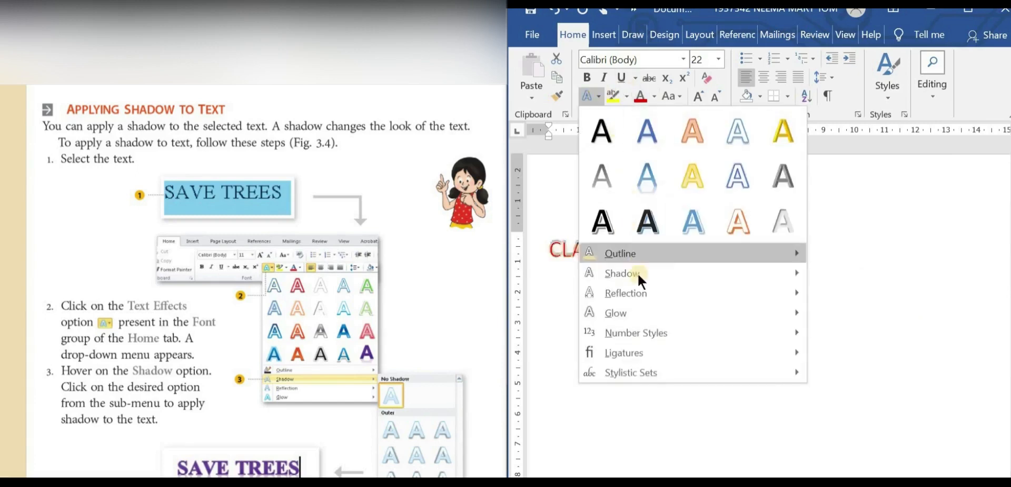
pyautogui.moveTo(756, 273)
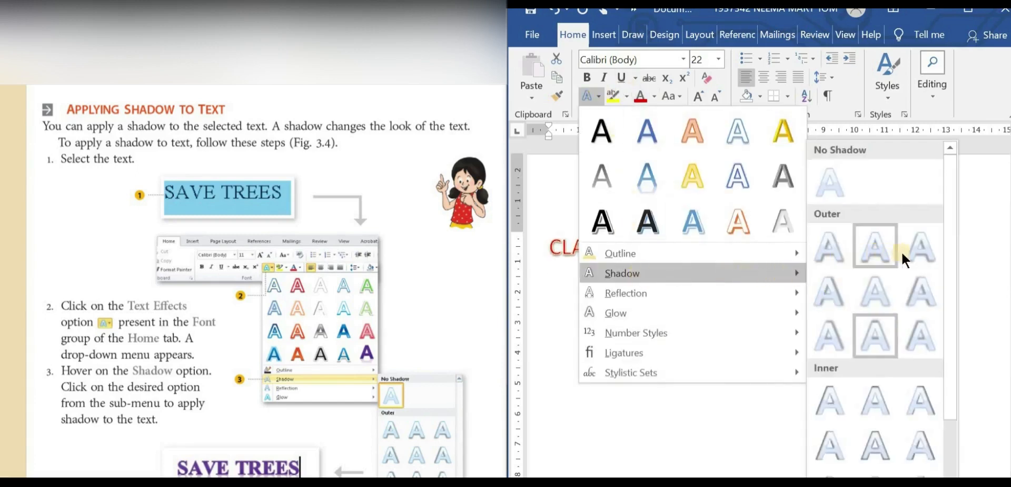
pyautogui.click(918, 327)
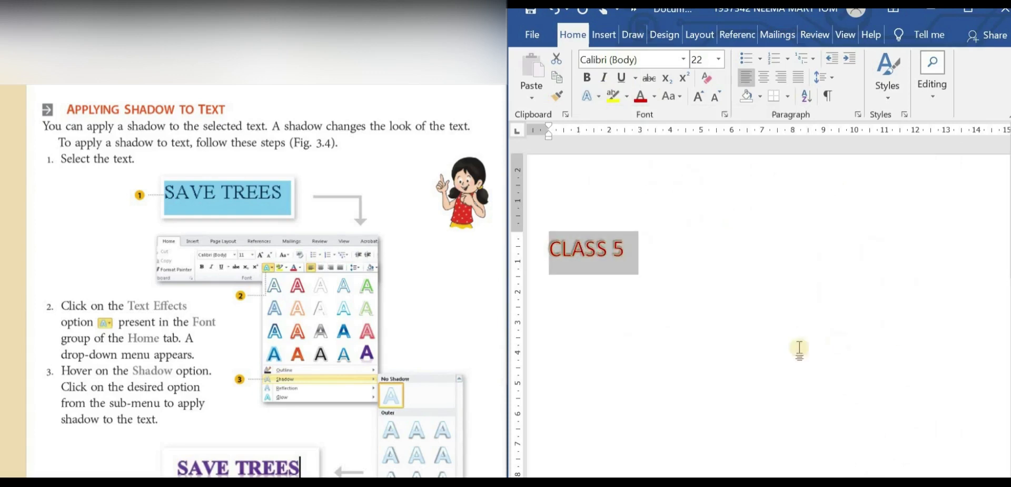
pyautogui.click(774, 356)
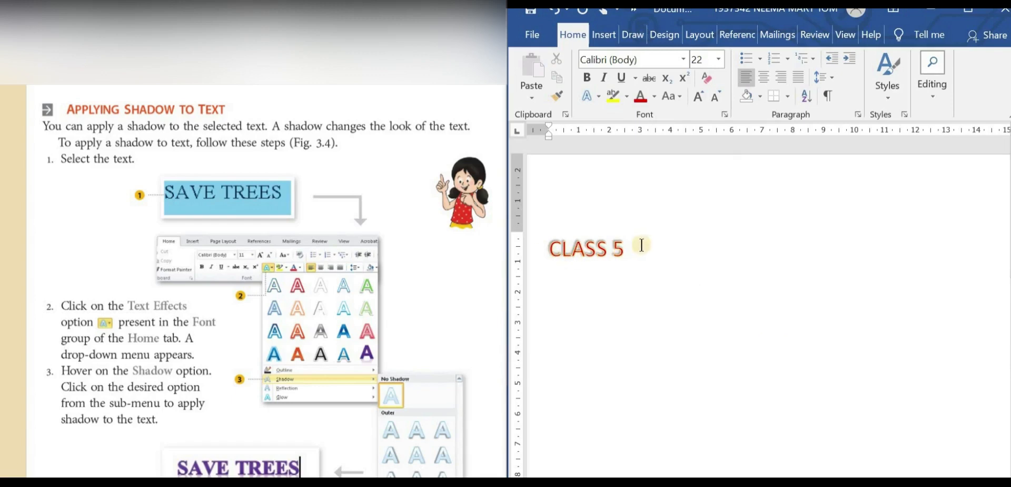
pyautogui.moveTo(632, 248); pyautogui.dragTo(541, 255)
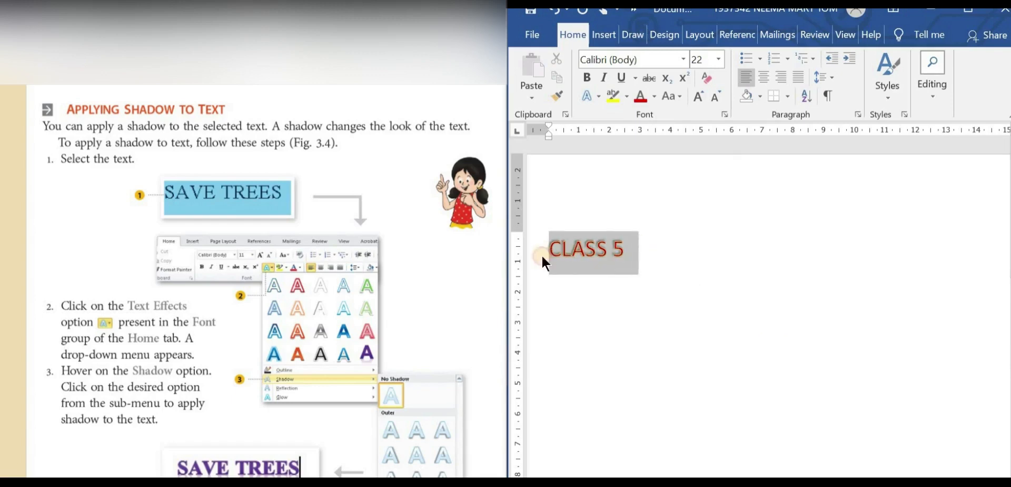
pyautogui.click(599, 102)
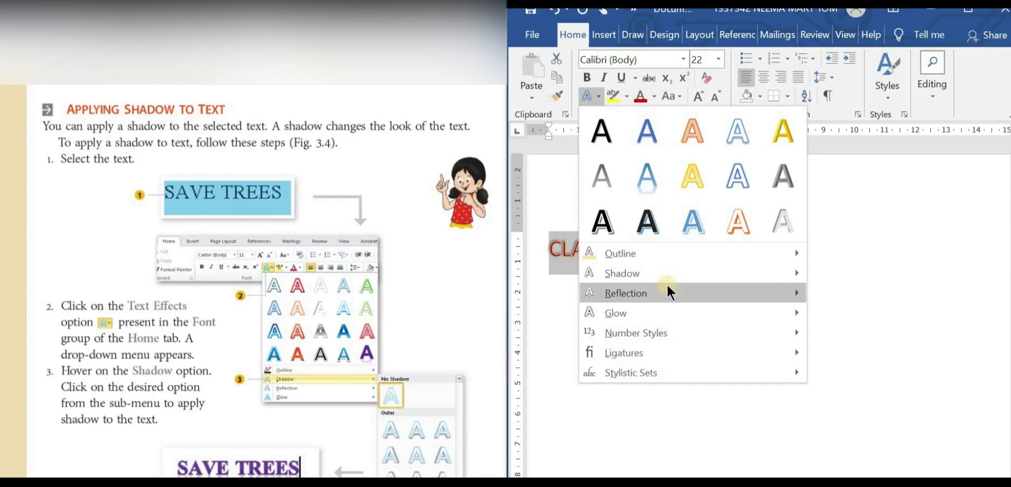
pyautogui.moveTo(670, 273)
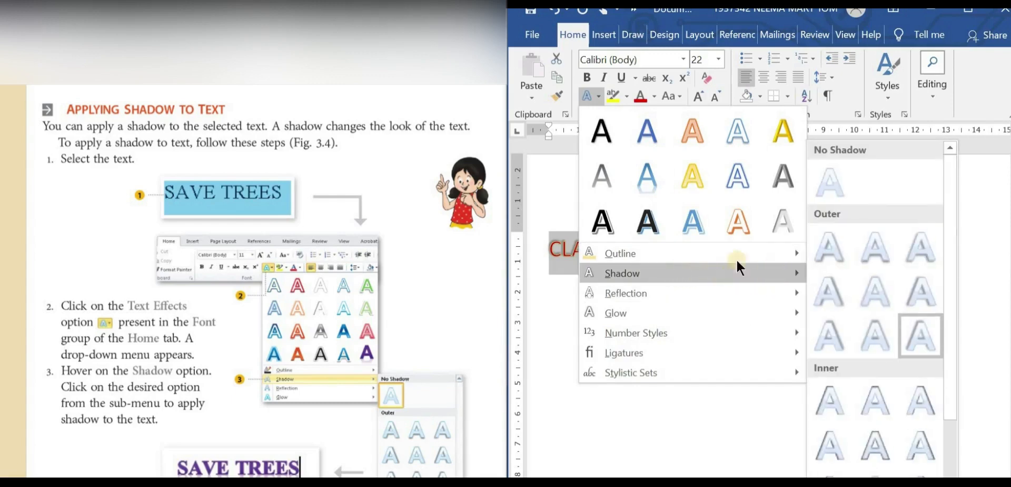
pyautogui.moveTo(800, 253)
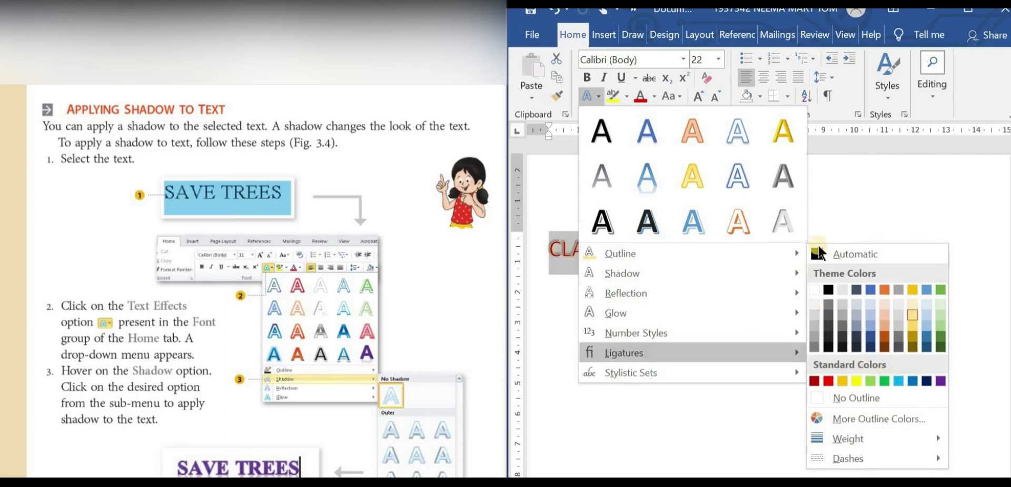
pyautogui.click(874, 215)
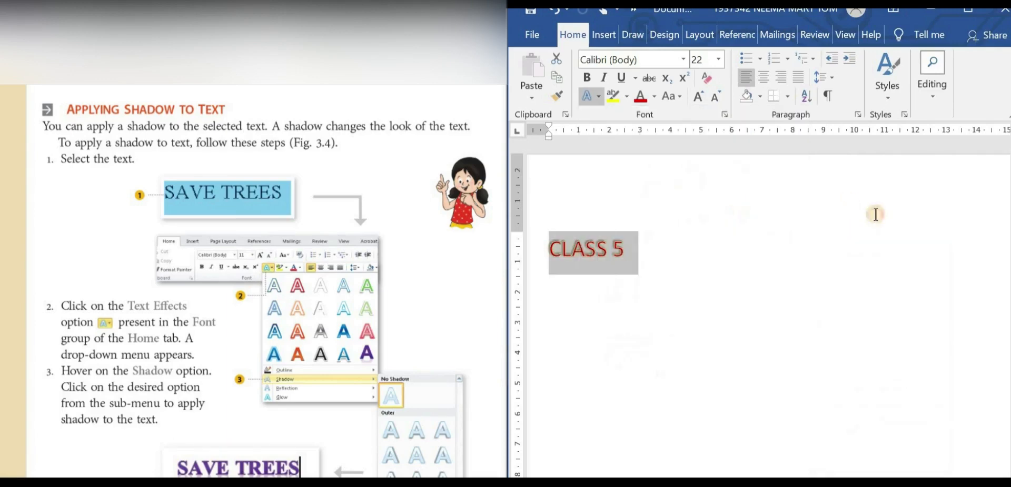
pyautogui.click(679, 345)
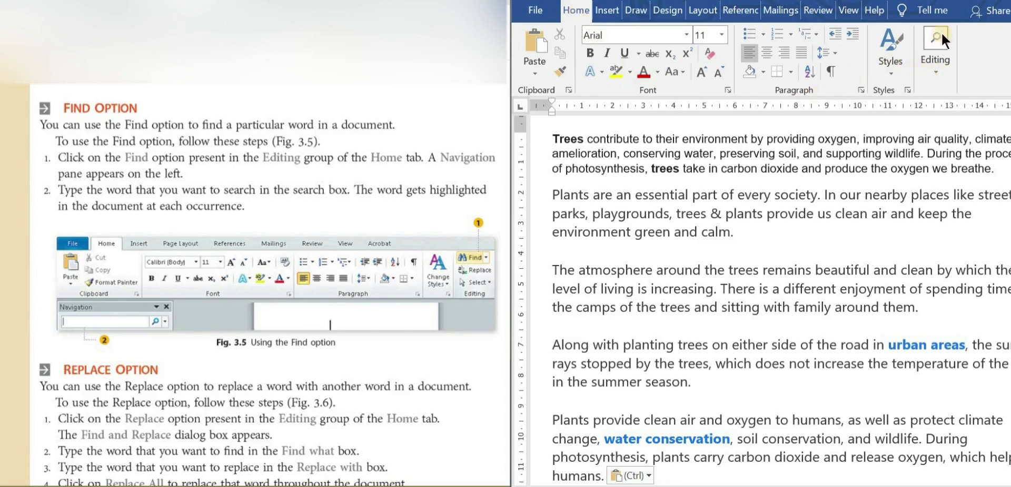
# Search the document about trees and plants for the word "trees" with Find
pyautogui.click(937, 71)
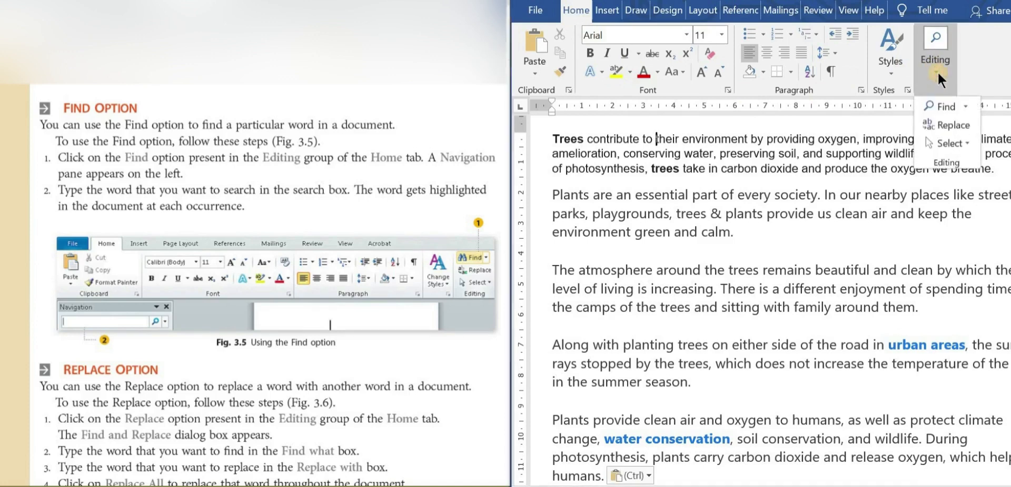
pyautogui.click(946, 106)
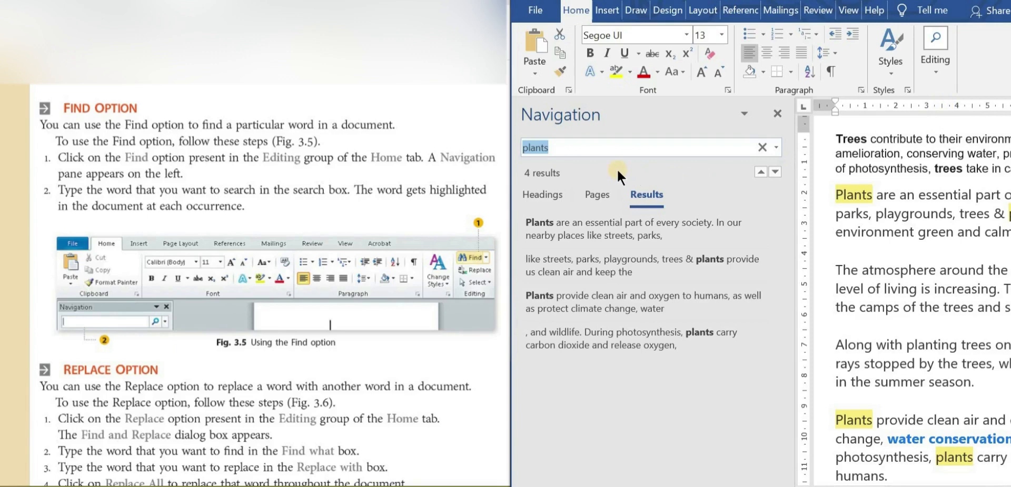
pyautogui.click(561, 147)
pyautogui.press('BackSpace')
pyautogui.press('BackSpace')
pyautogui.press('BackSpace')
pyautogui.press('BackSpace')
pyautogui.press('BackSpace')
pyautogui.press('BackSpace')
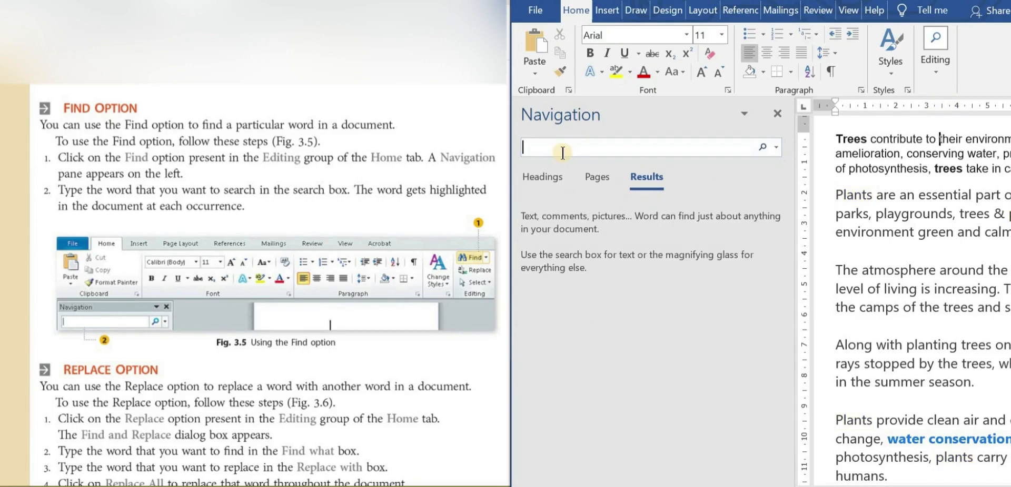
pyautogui.write('trees')
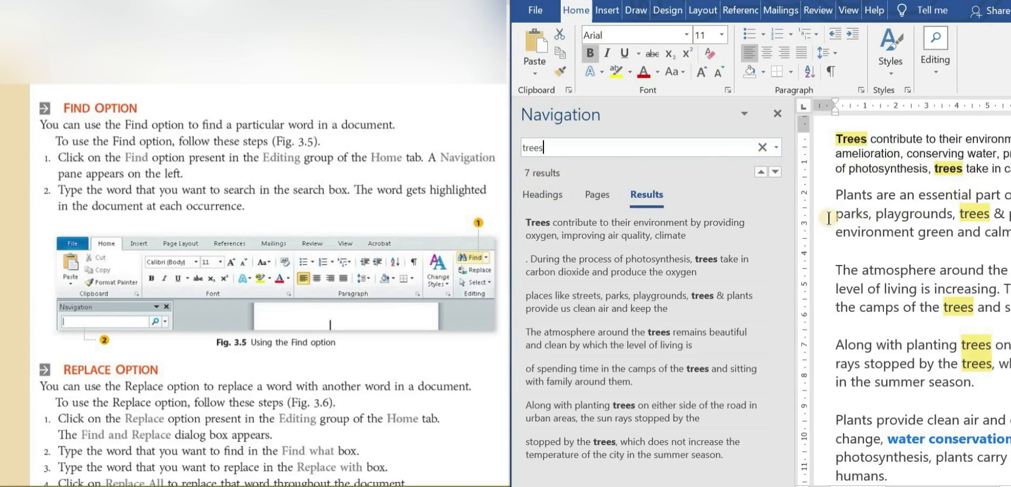
# Search the document for the word "plants" instead and look through its highlighted occurrences across the page
pyautogui.moveTo(545, 148); pyautogui.dragTo(488, 153)
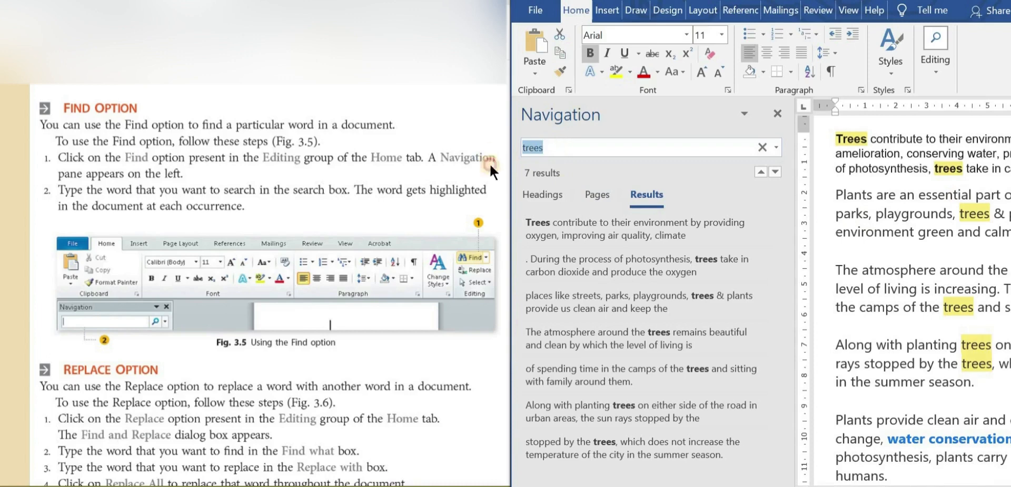
pyautogui.write('plants')
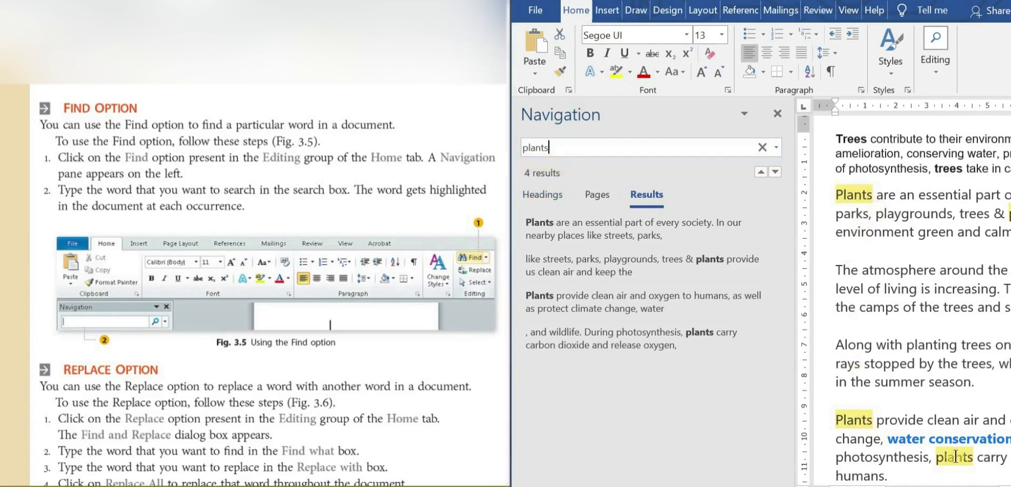
pyautogui.hscroll(5, 873, 226)
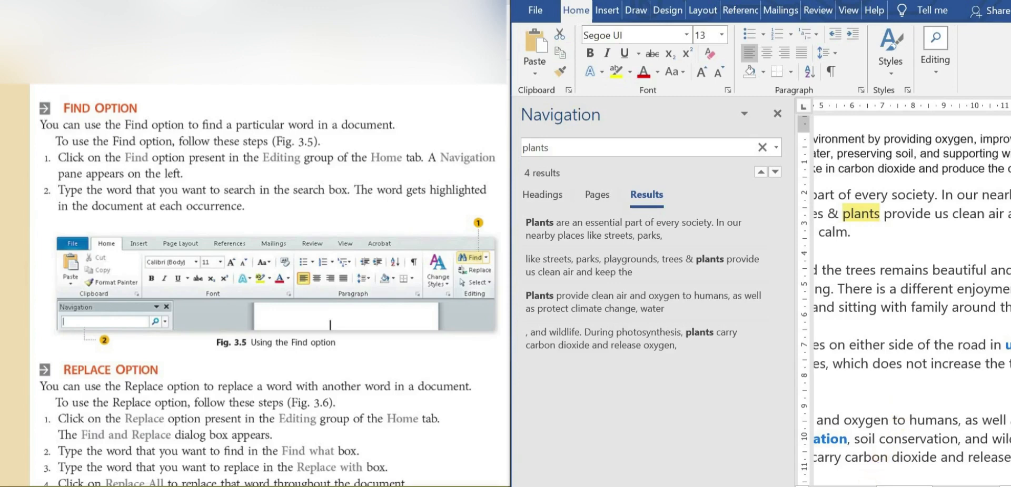
pyautogui.hscroll(-5, 843, 482)
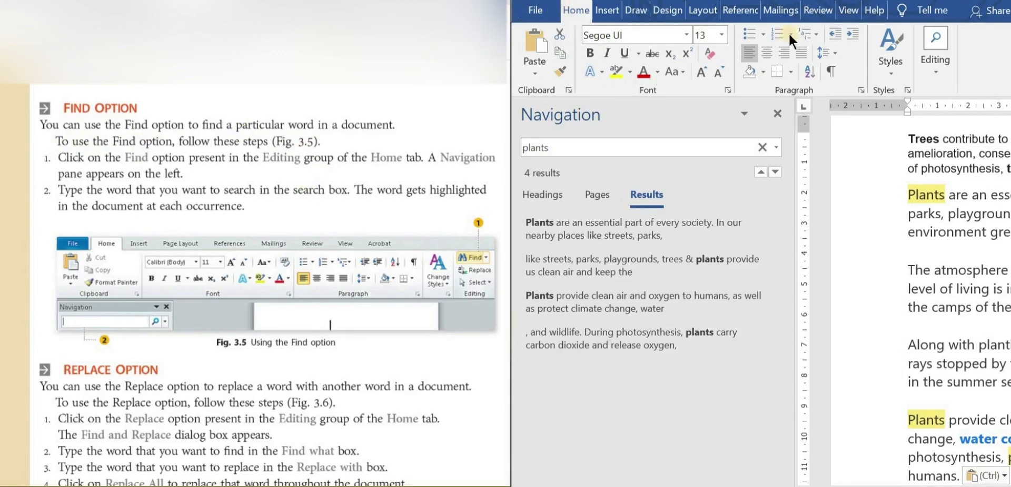
# Open Find and Replace ready for replacing words, and close the Navigation pane
pyautogui.click(935, 71)
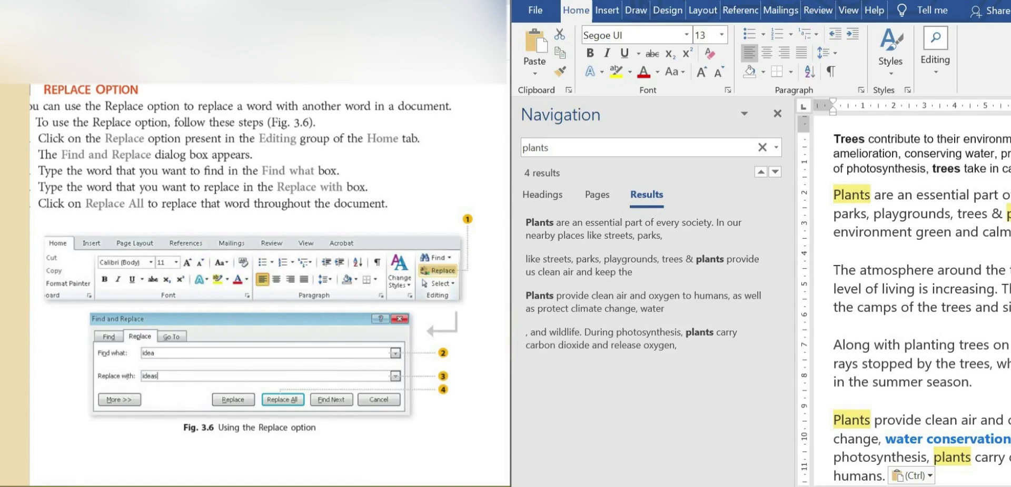
pyautogui.click(934, 69)
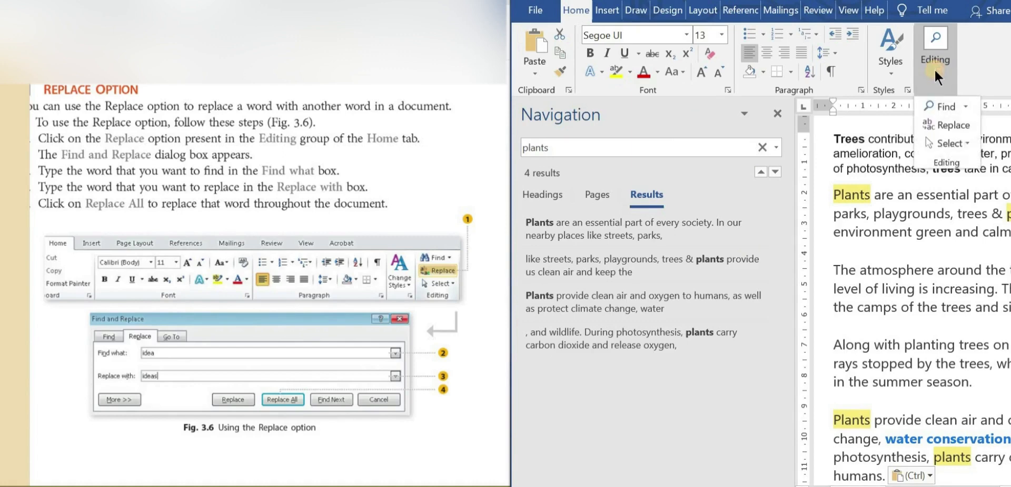
pyautogui.click(944, 126)
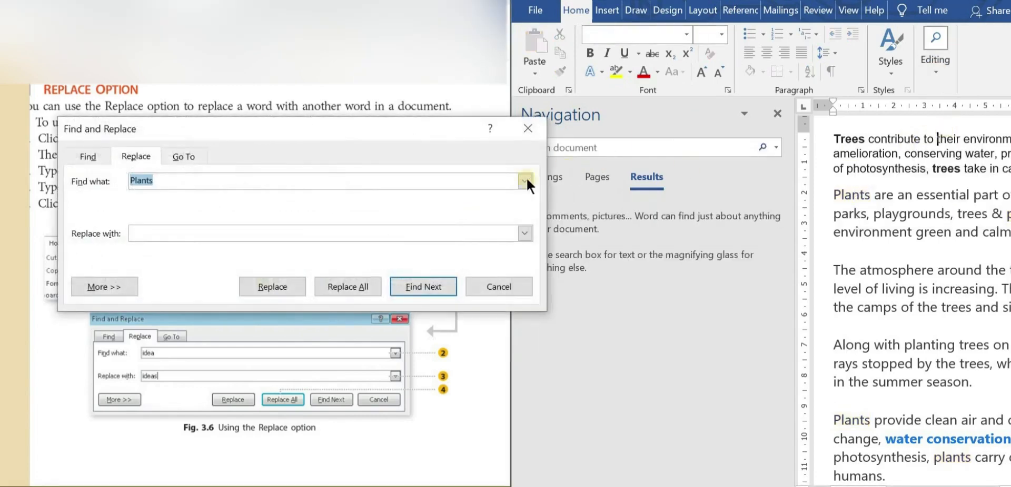
pyautogui.click(777, 112)
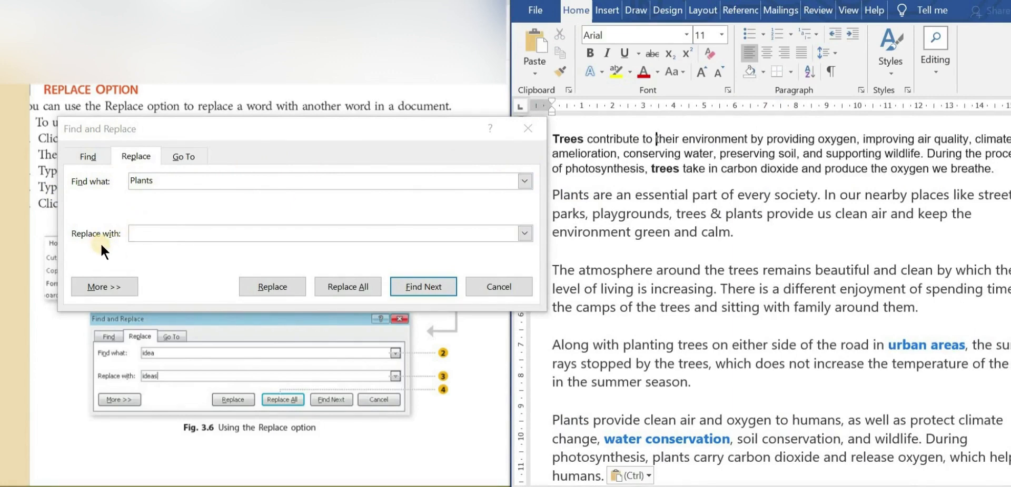
# Set the word to find to "trees" and the replacement word to "forest"
pyautogui.click(145, 181)
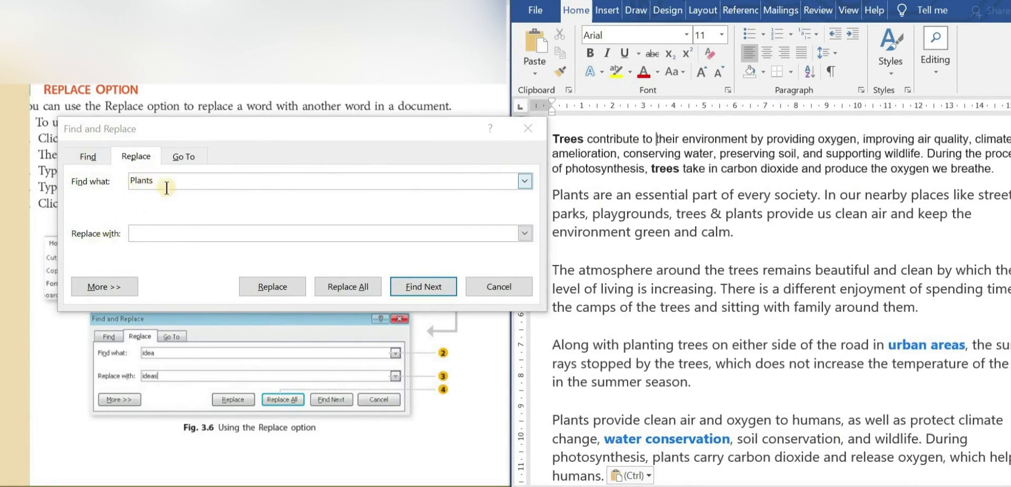
pyautogui.doubleClick(163, 183)
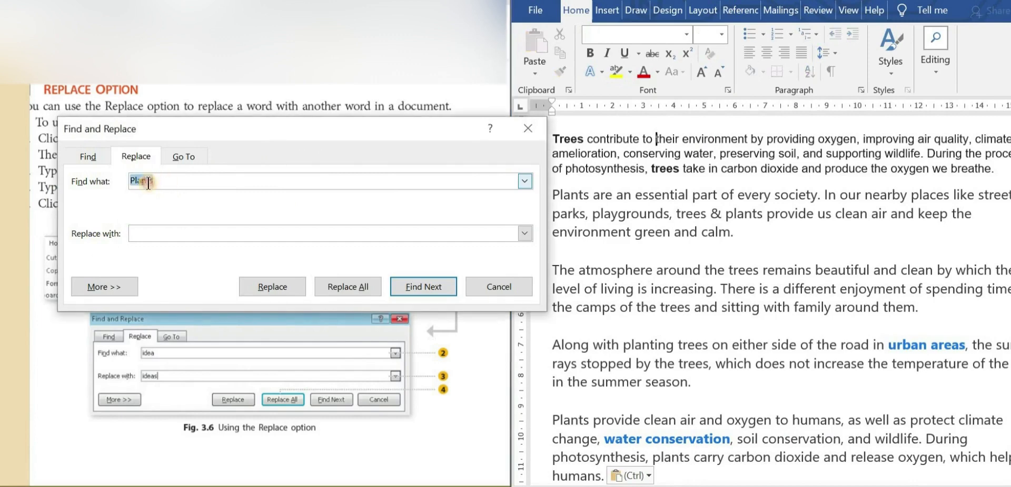
pyautogui.write('tr')
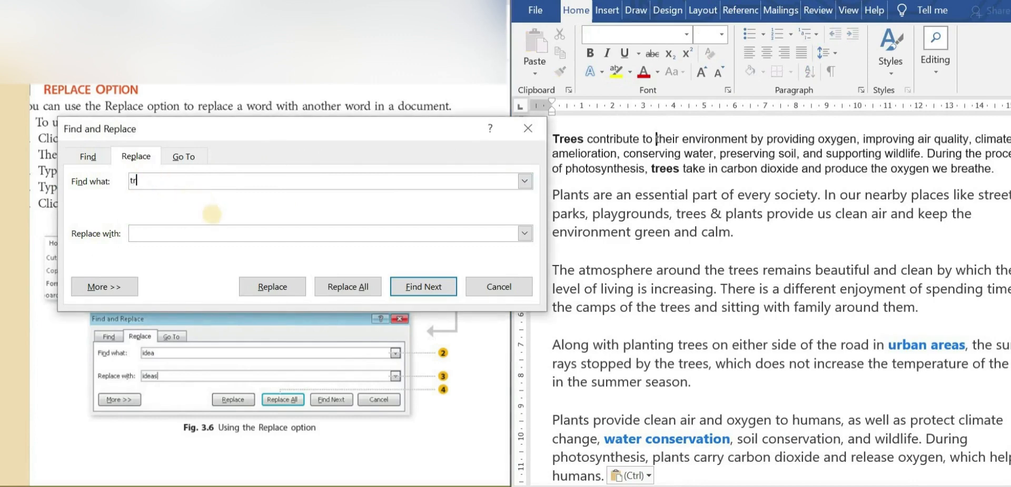
pyautogui.write('ees')
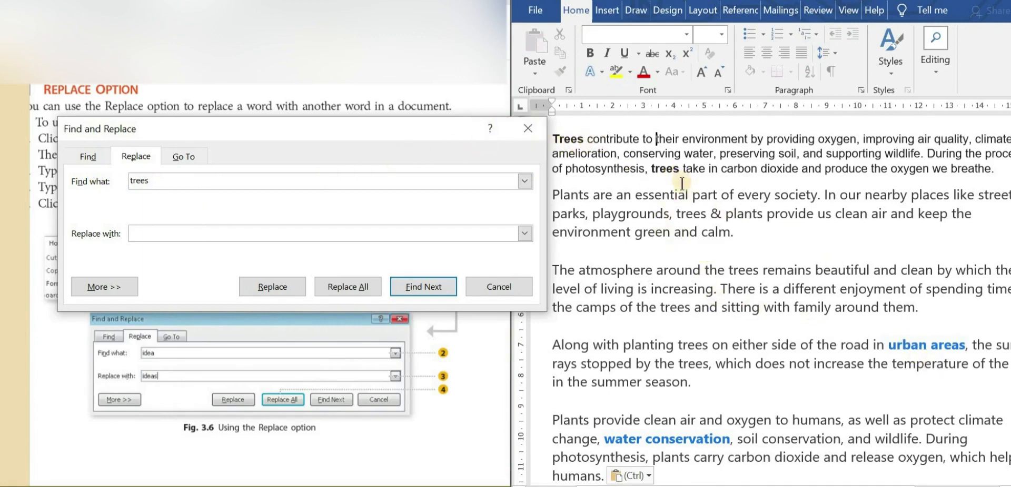
pyautogui.click(168, 232)
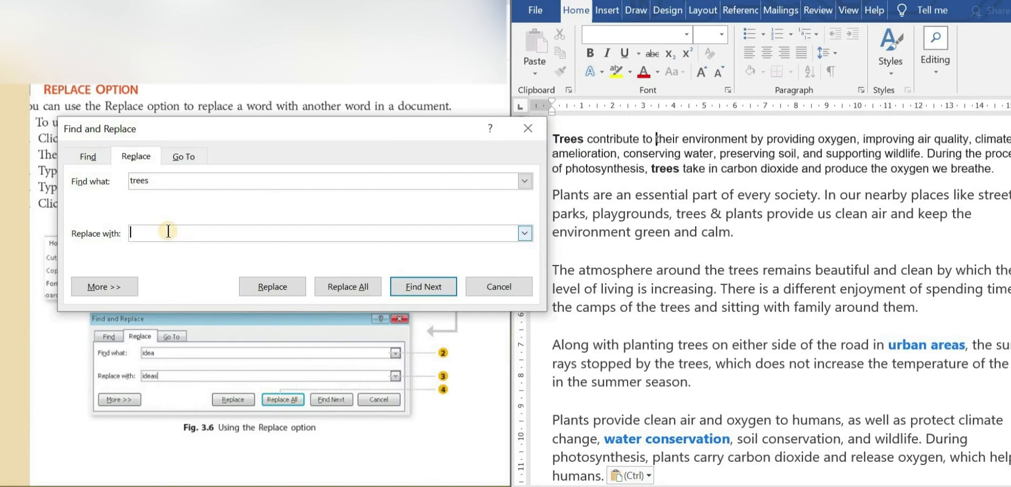
pyautogui.write('forest')
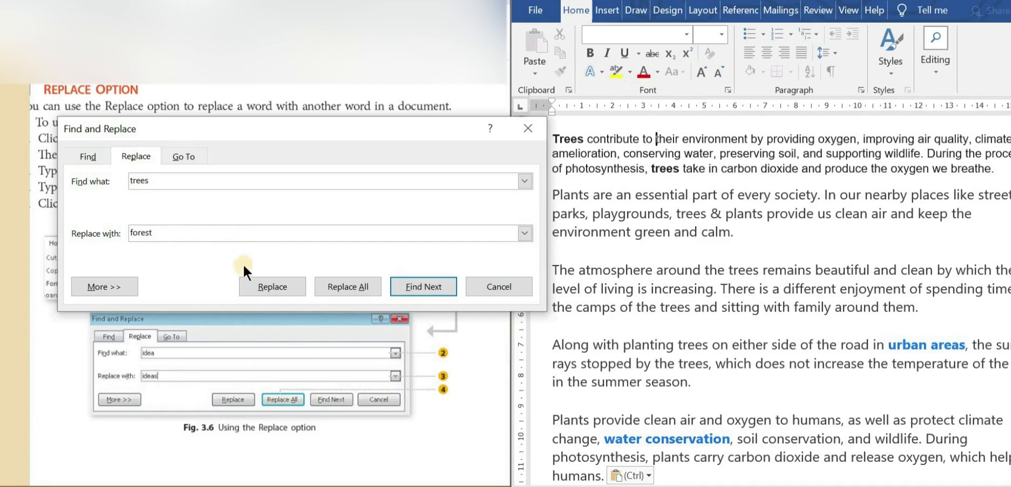
# Find the occurrence of "trees" in the last line of the first paragraph and replace only that one with "forest"
pyautogui.click(419, 281)
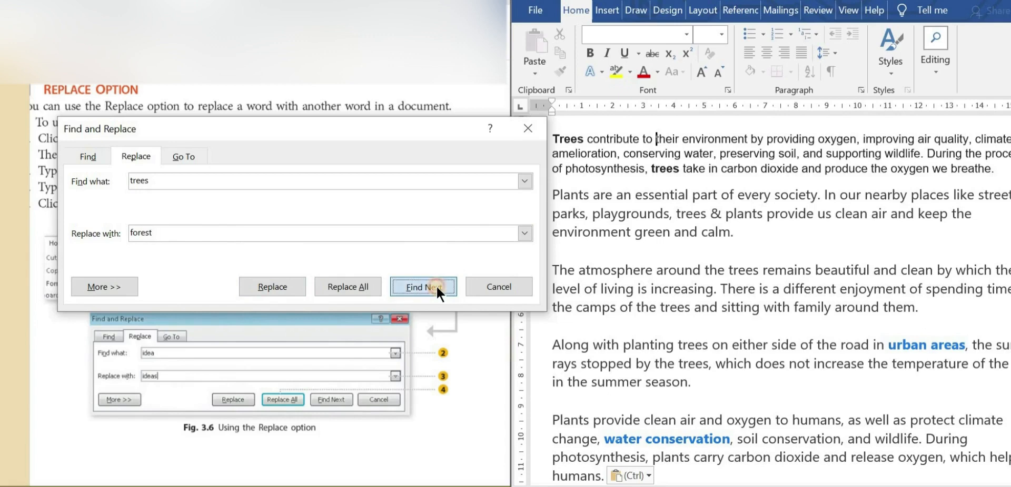
pyautogui.click(436, 286)
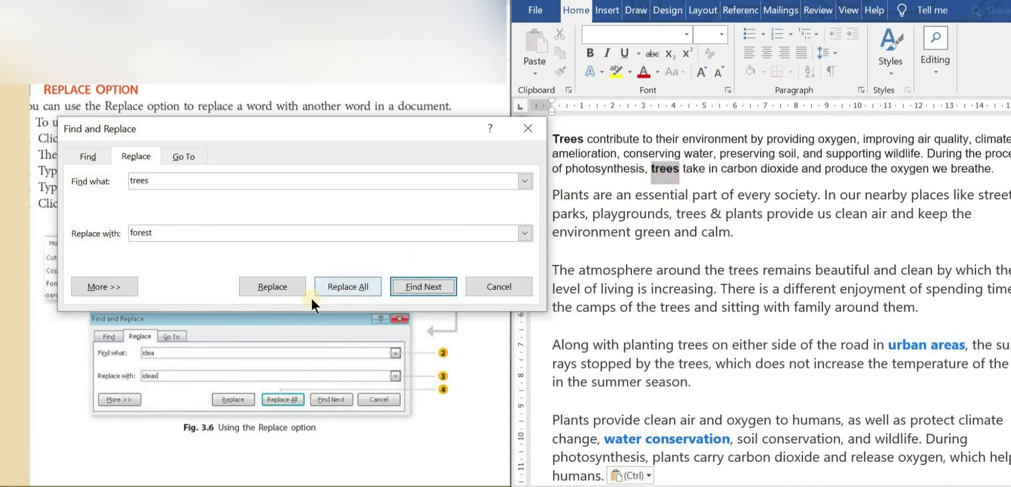
pyautogui.click(282, 287)
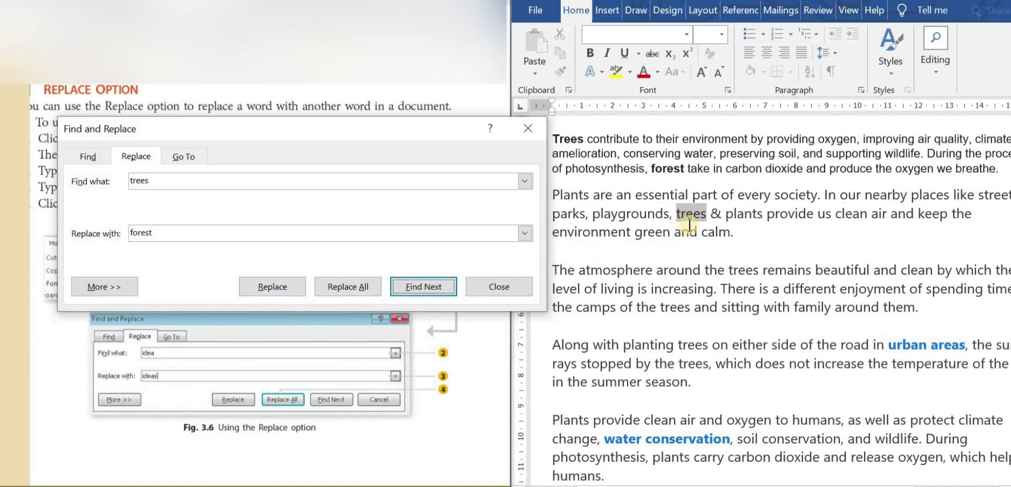
# Skip to "trees" after "The atmosphere around the", replace it with "forest", and replace all remaining occurrences of "trees" as well
pyautogui.click(426, 285)
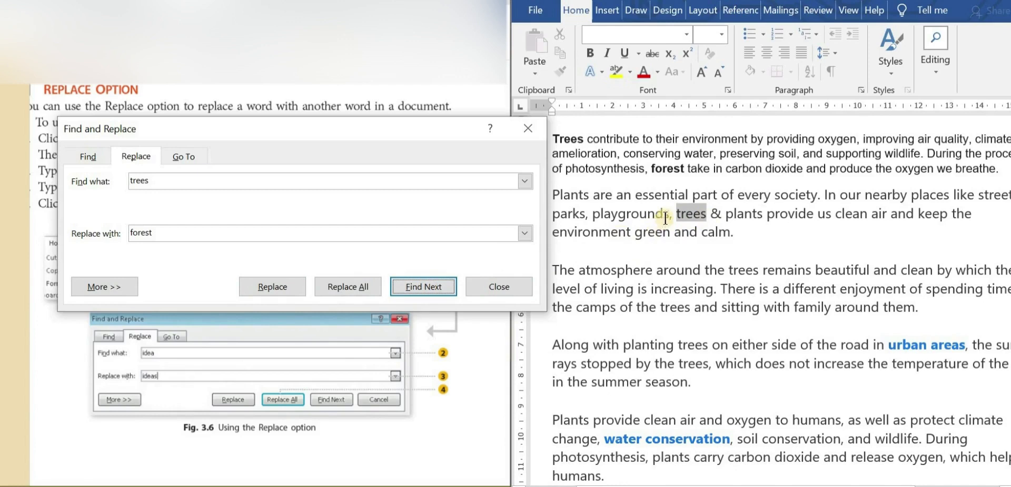
pyautogui.click(433, 288)
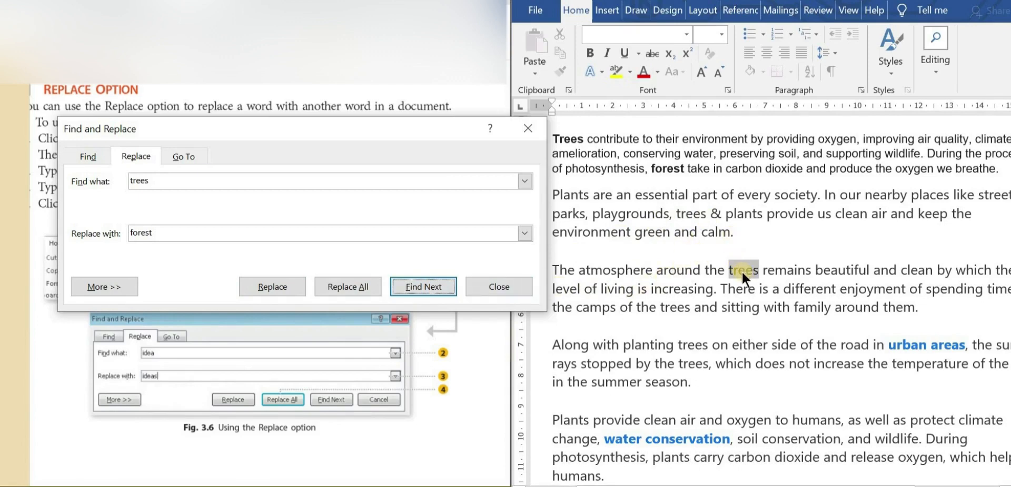
pyautogui.click(284, 289)
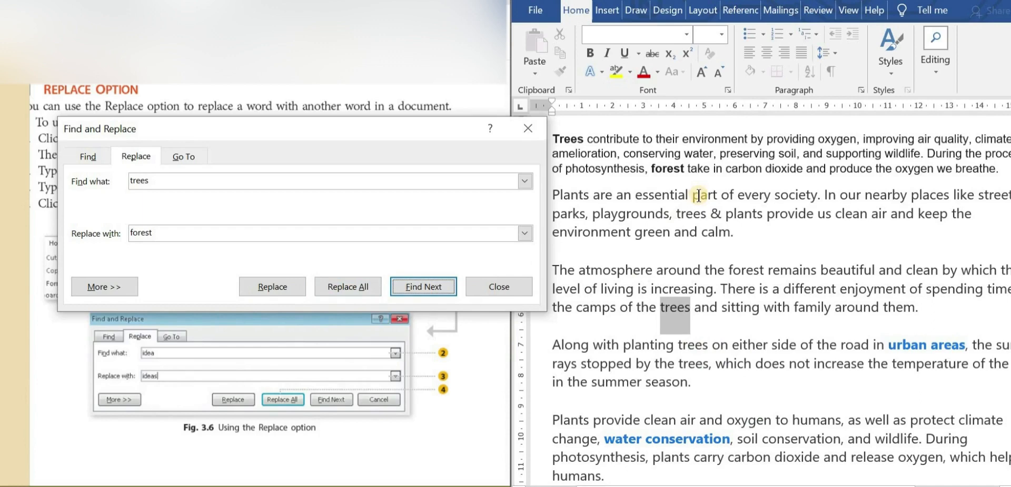
pyautogui.click(361, 287)
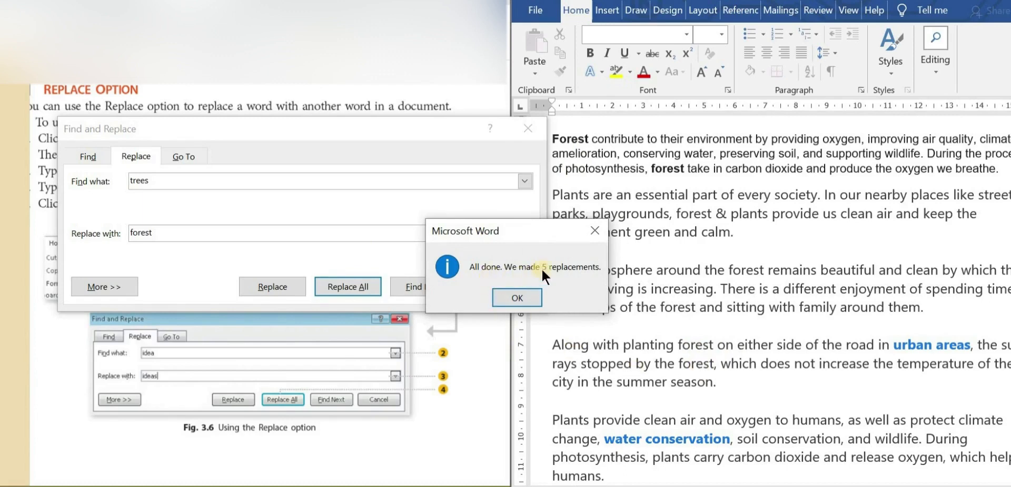
pyautogui.click(518, 298)
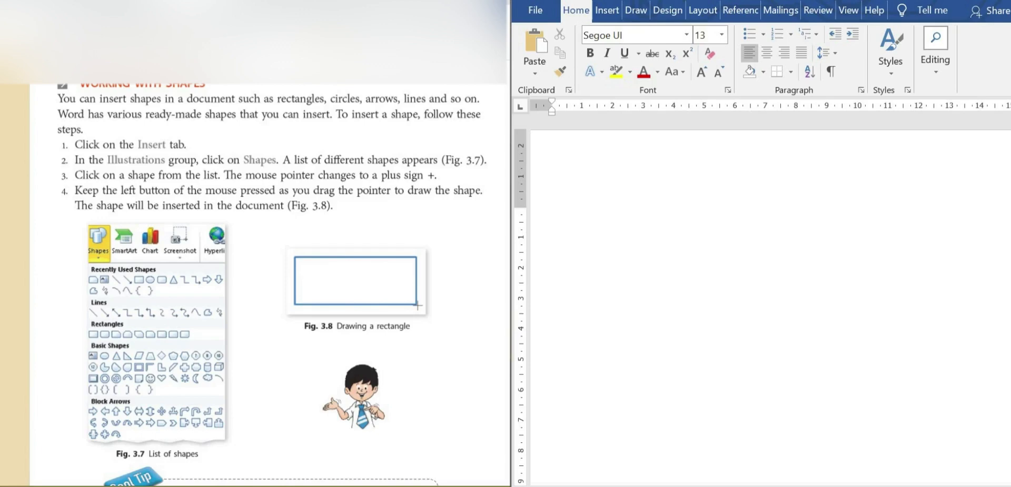
# Draw a rectangle shape about 9 by 5 ruler units in the upper part of the blank page
pyautogui.click(553, 216)
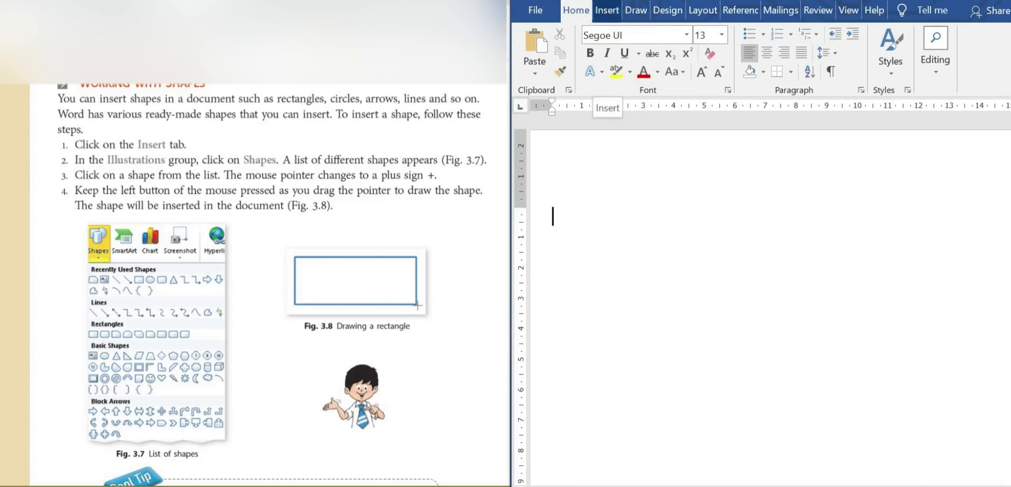
pyautogui.click(607, 10)
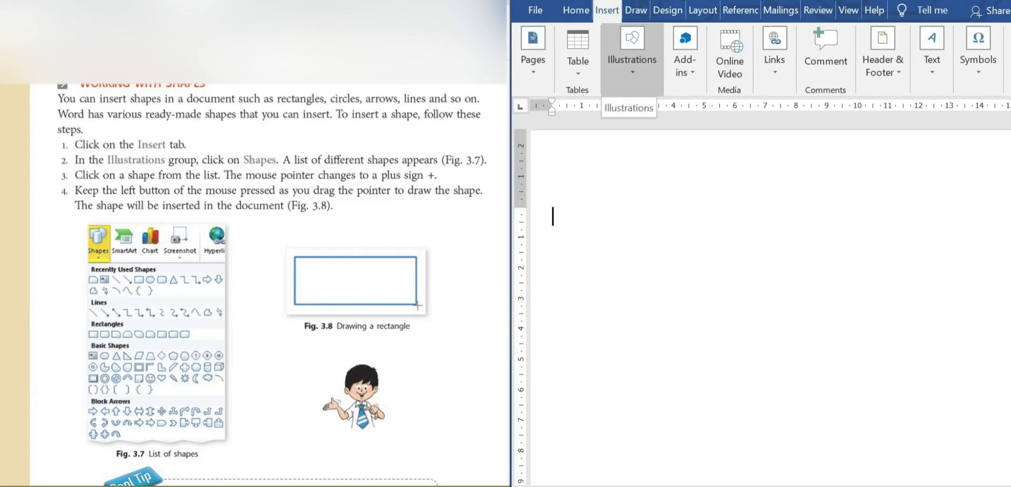
pyautogui.click(632, 58)
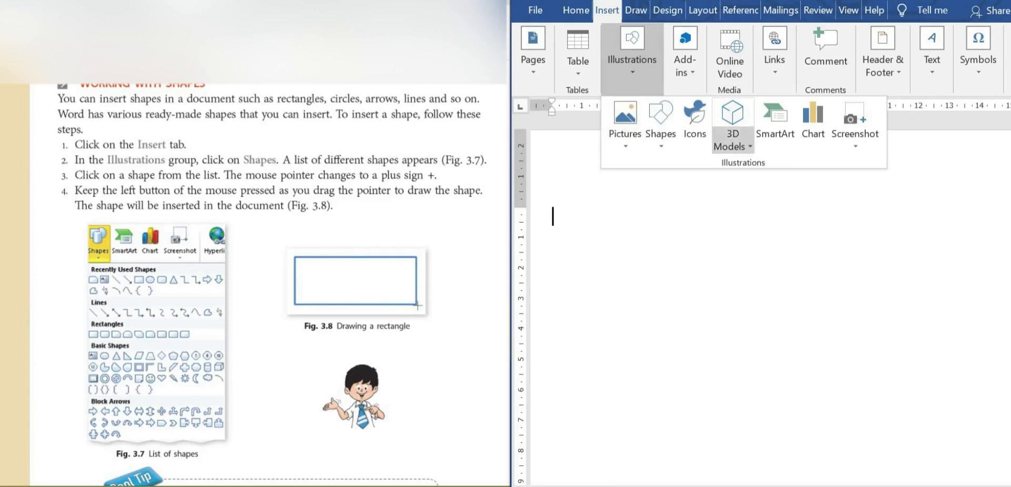
pyautogui.click(660, 145)
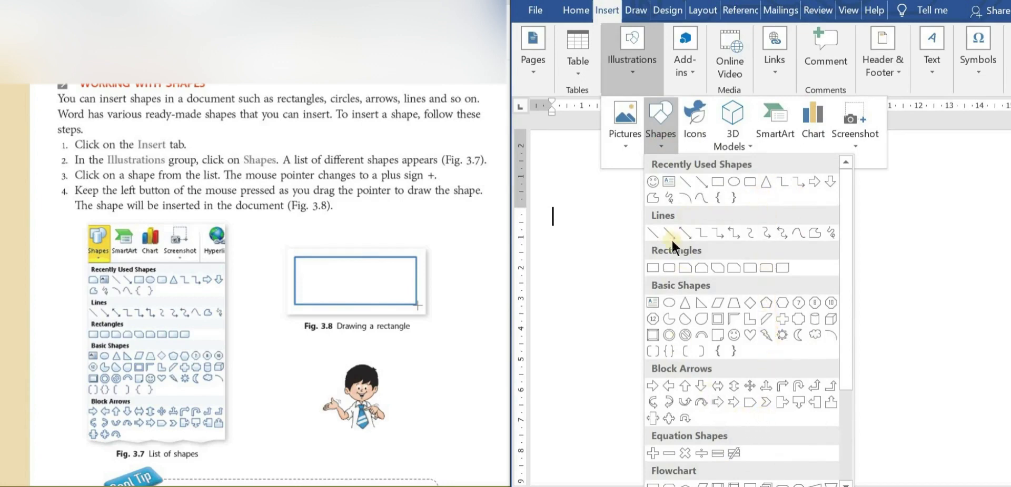
pyautogui.click(722, 184)
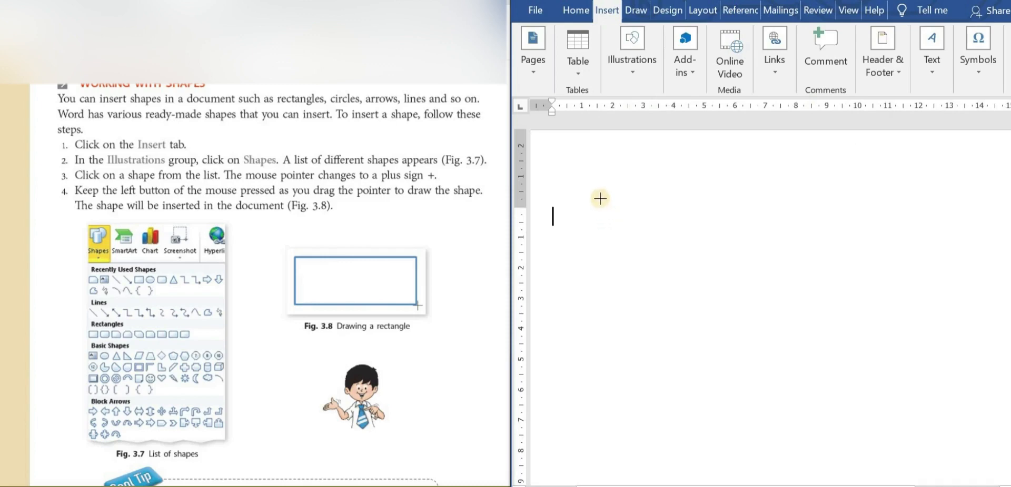
pyautogui.moveTo(599, 199); pyautogui.dragTo(876, 350)
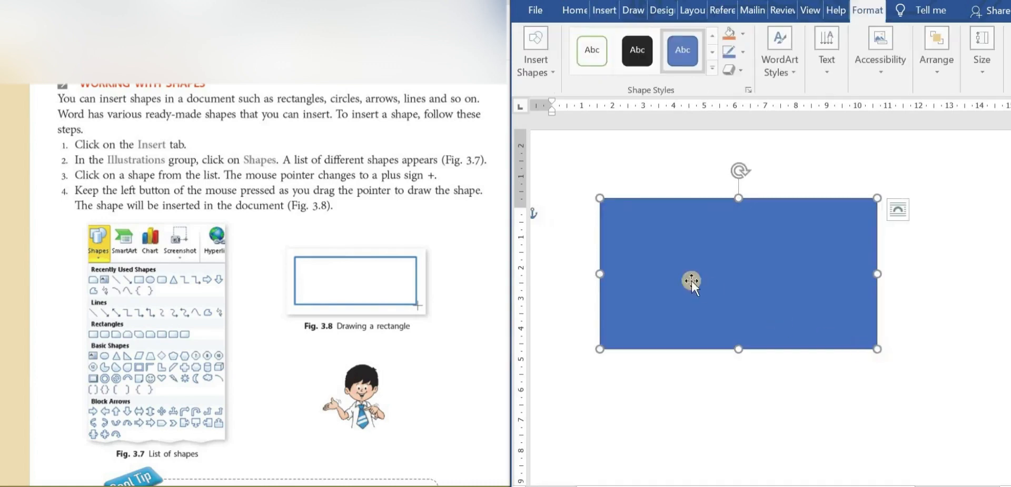
# Apply the green-outlined preset style to the rectangle, and change its fill to standard Orange and its outline to standard Red
pyautogui.click(584, 60)
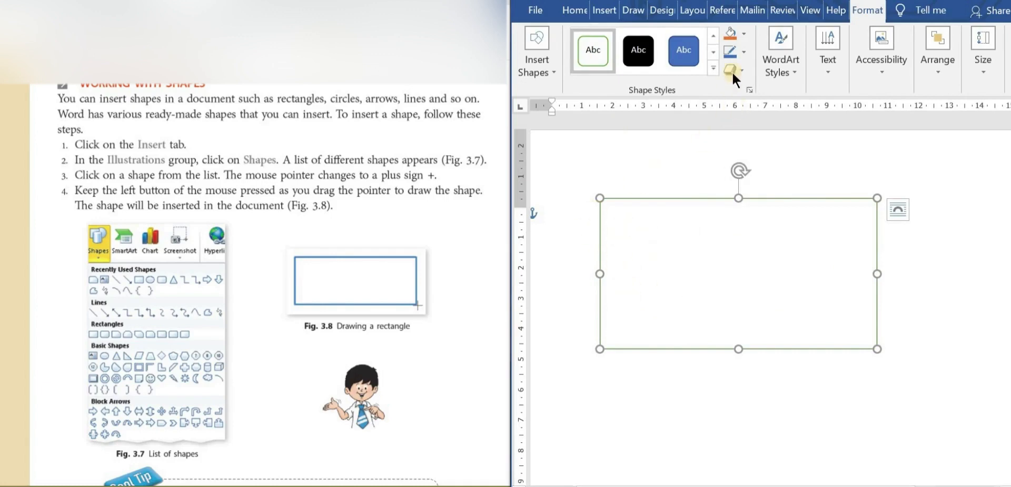
pyautogui.click(743, 34)
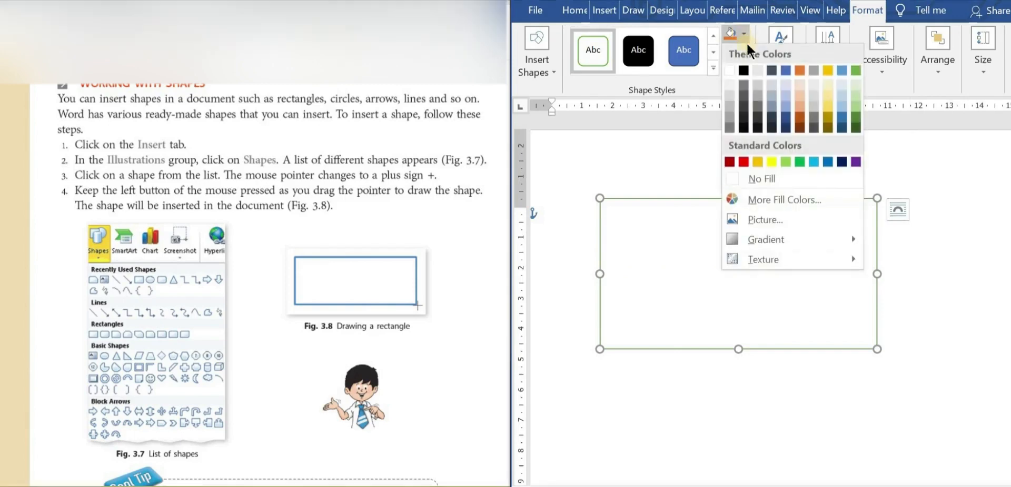
pyautogui.click(759, 161)
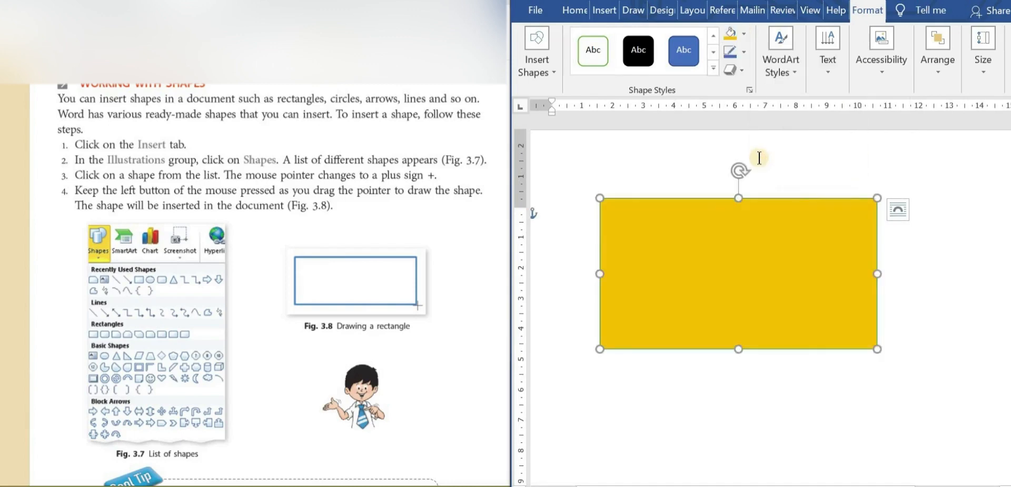
pyautogui.click(743, 52)
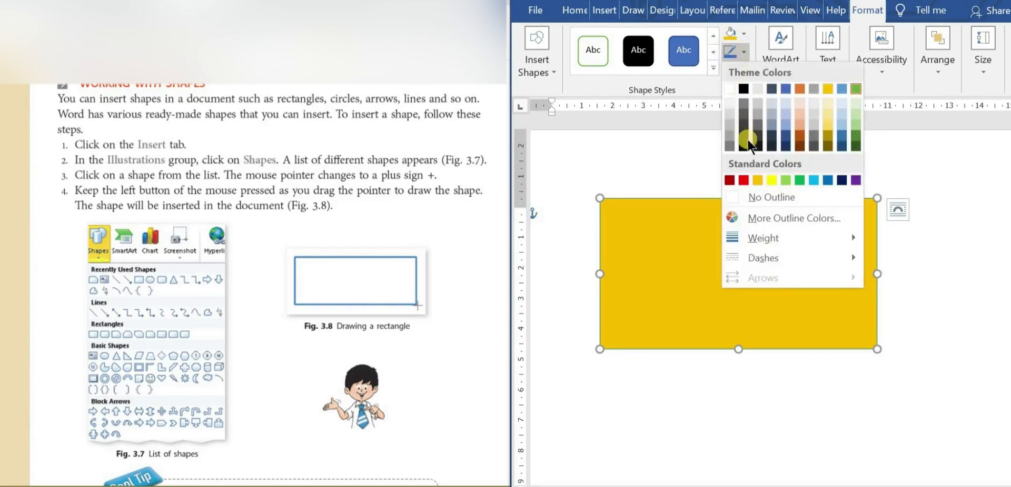
pyautogui.click(743, 180)
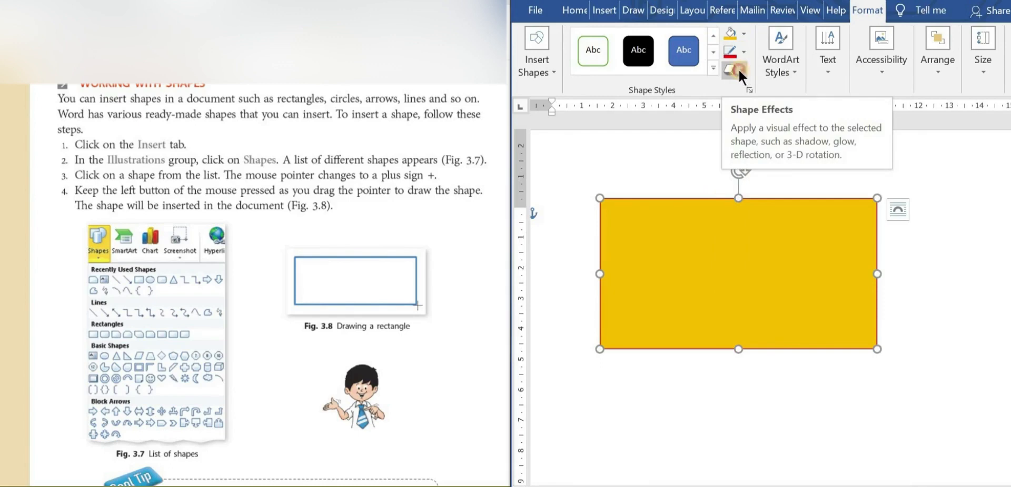
pyautogui.click(738, 69)
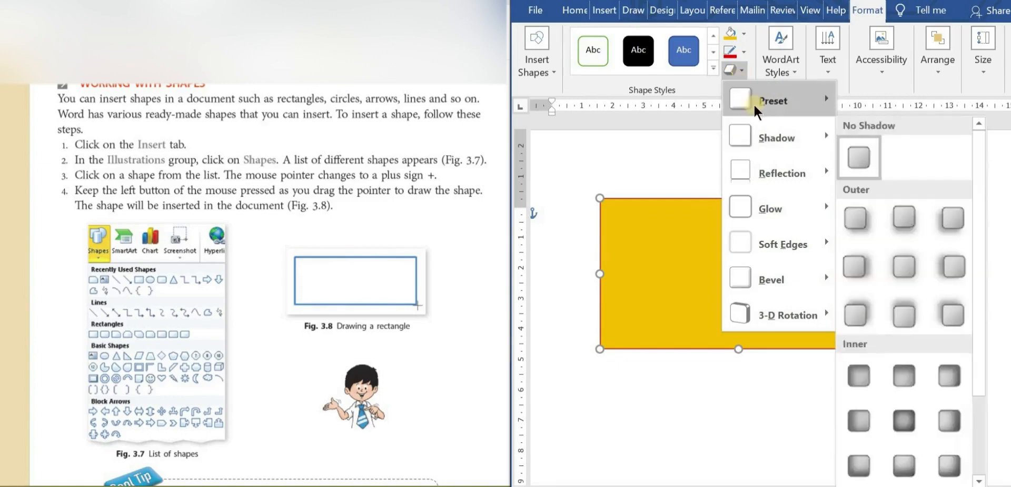
pyautogui.moveTo(756, 101)
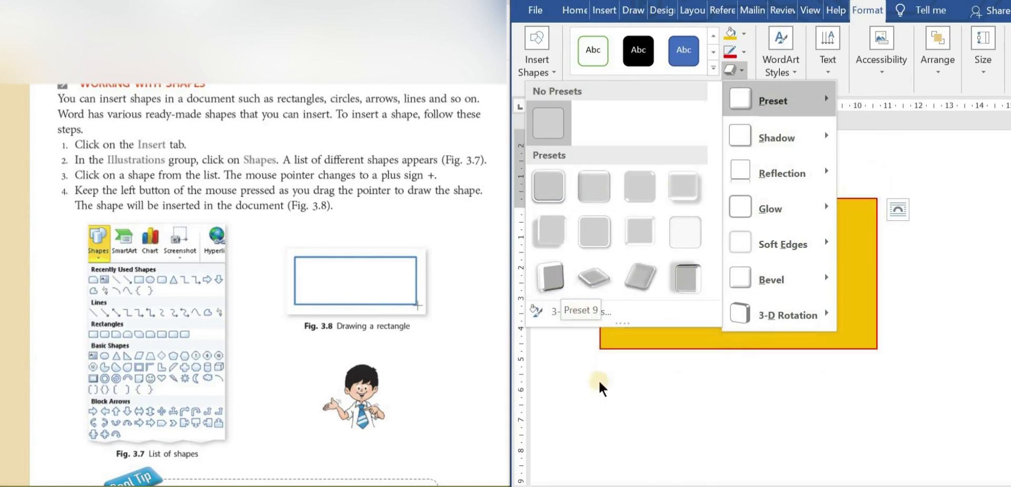
pyautogui.moveTo(797, 141)
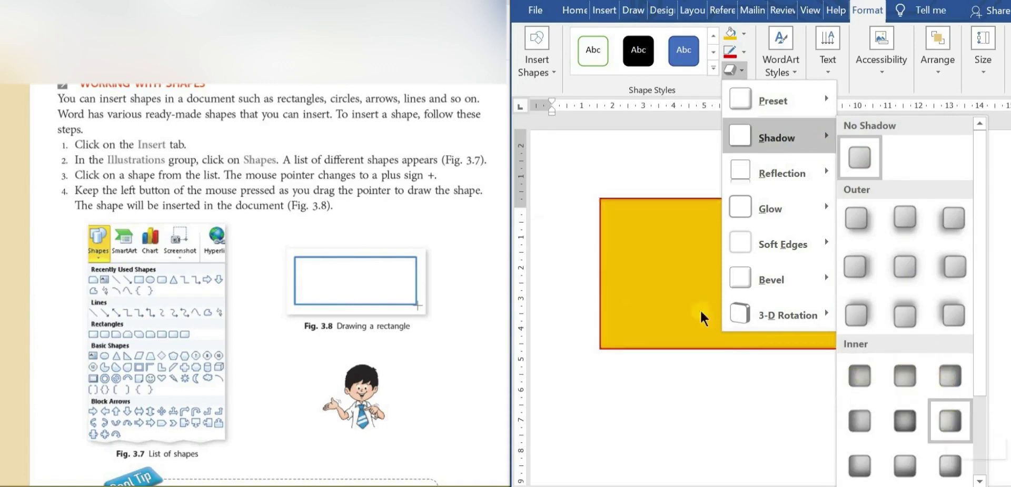
pyautogui.click(649, 255)
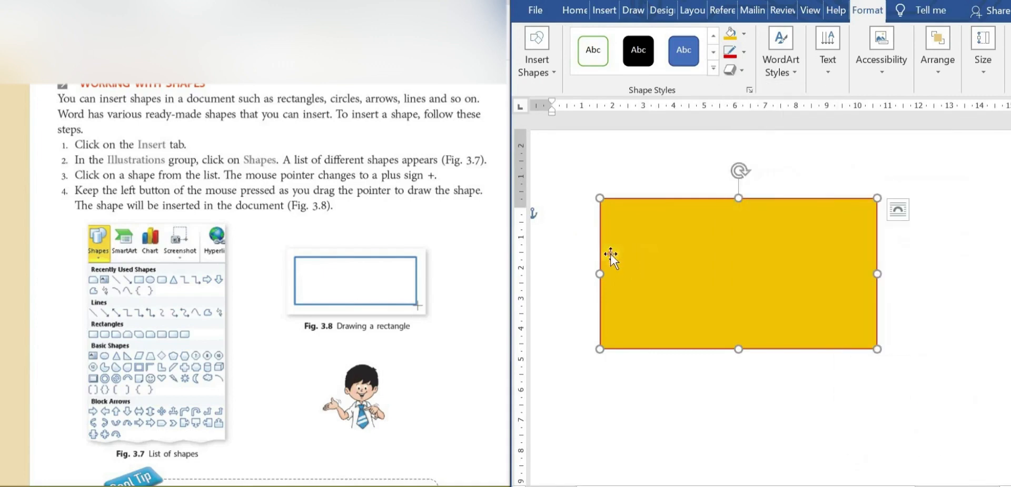
# Move the rectangle up toward the page's upper-left corner and give it an outer shadow offset to the right
pyautogui.moveTo(650, 230); pyautogui.dragTo(584, 195)
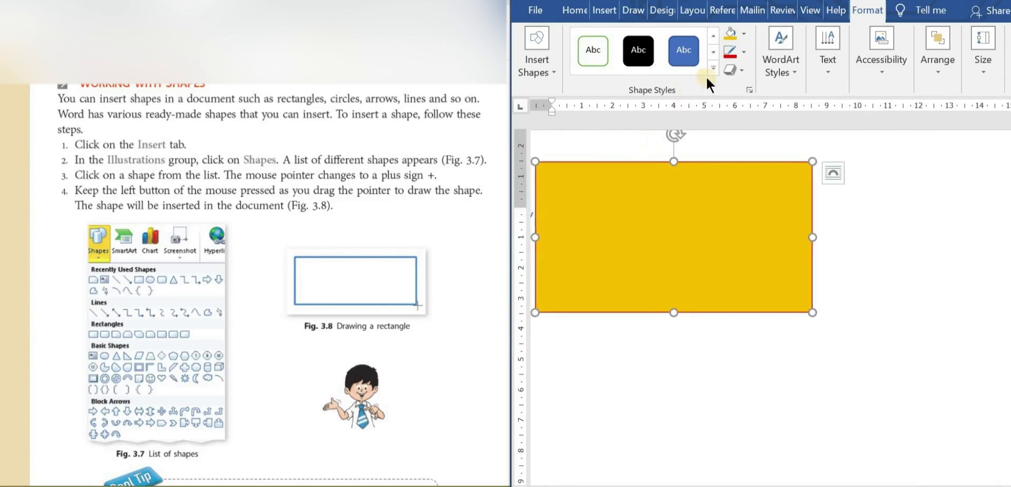
pyautogui.click(742, 71)
pyautogui.moveTo(801, 139)
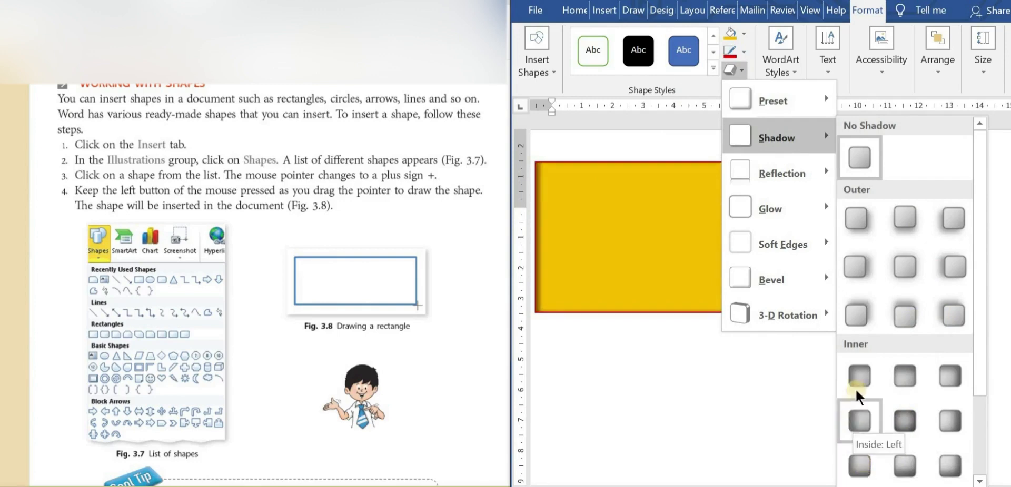
pyautogui.click(864, 273)
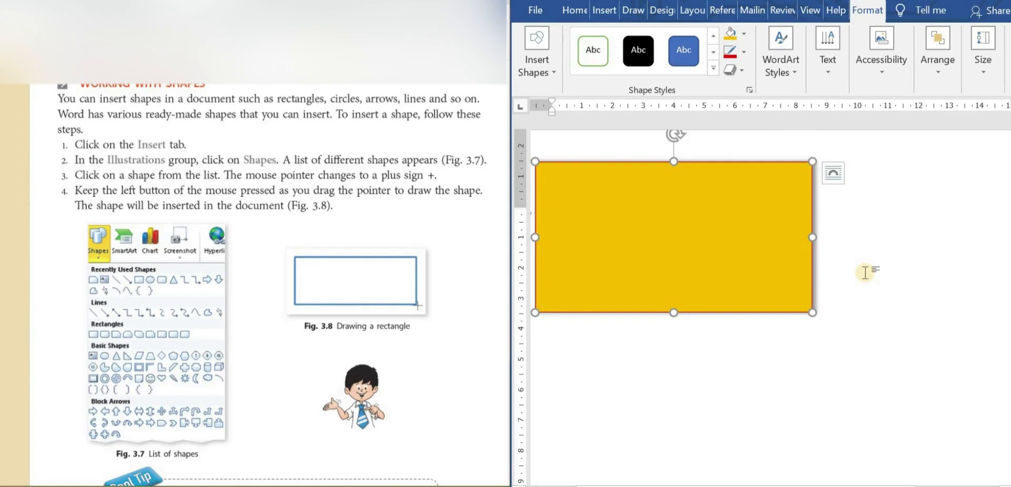
# Add the tight reflection from the middle row of variations and an 18 point orange glow to the rectangle
pyautogui.click(738, 67)
pyautogui.moveTo(795, 175)
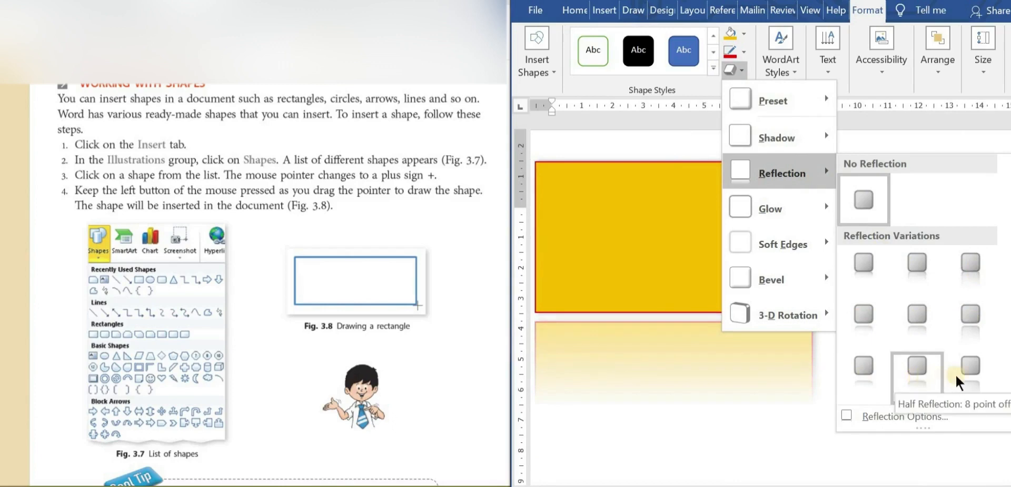
pyautogui.click(867, 318)
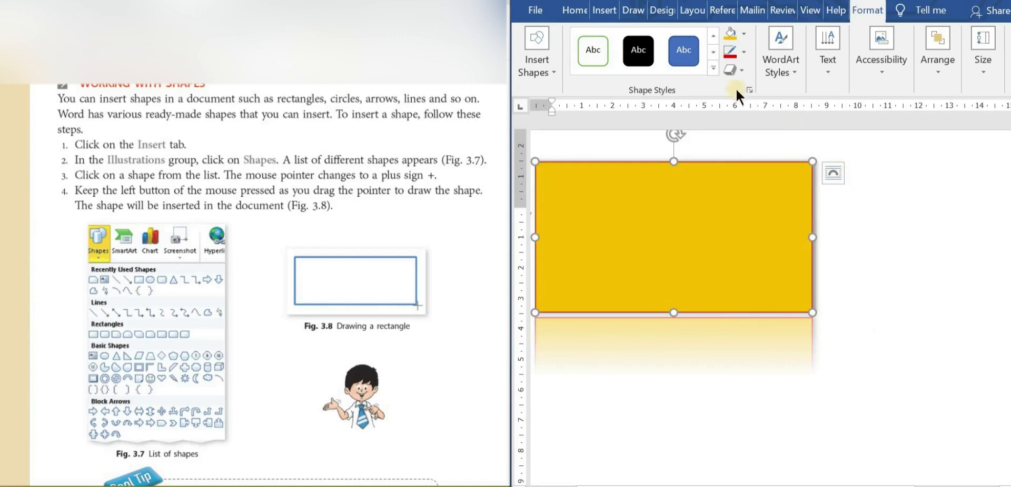
pyautogui.click(738, 71)
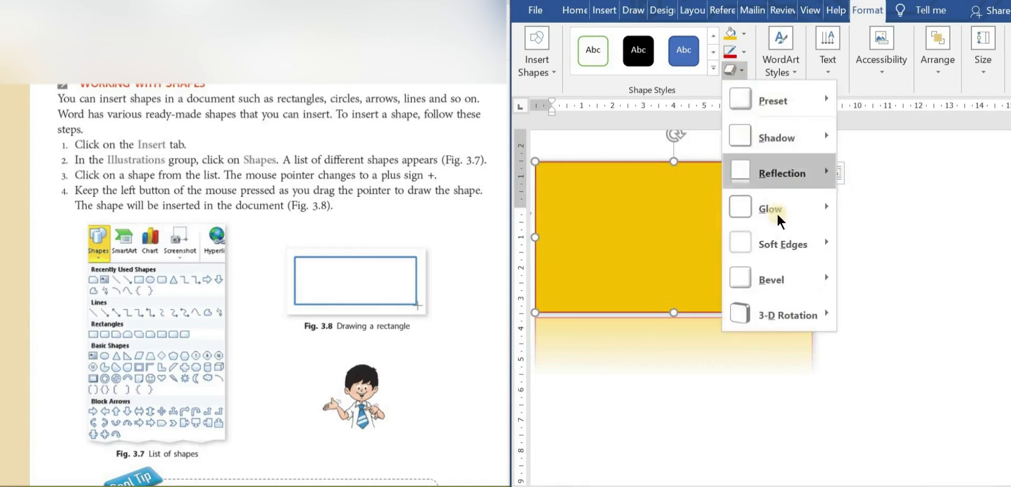
pyautogui.moveTo(776, 214)
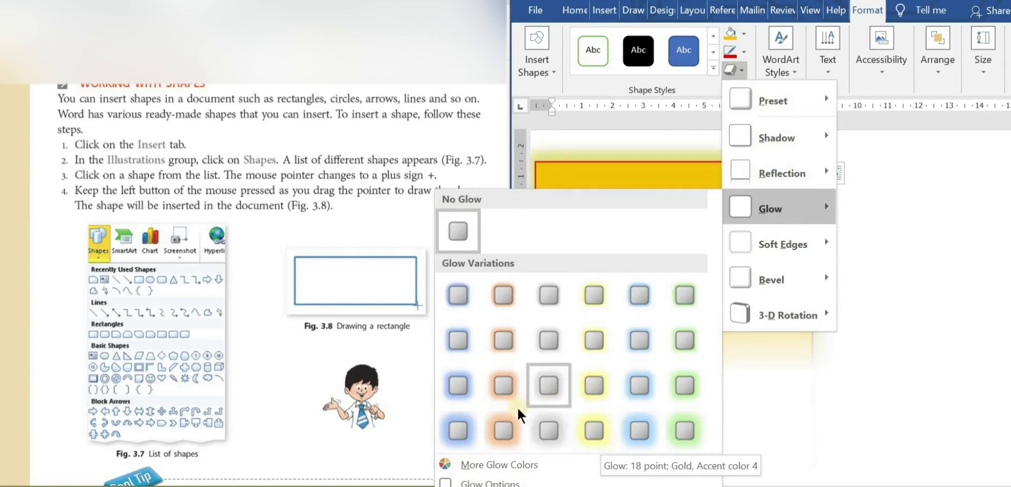
pyautogui.click(513, 421)
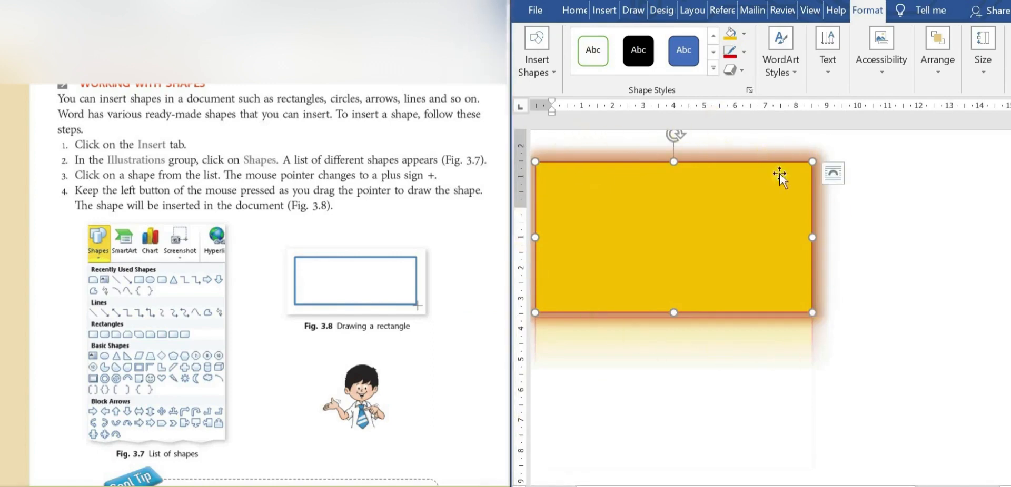
# Give the rectangle 1 point soft edges and the angled bevel, the first in the second row of bevels
pyautogui.click(742, 71)
pyautogui.moveTo(788, 258)
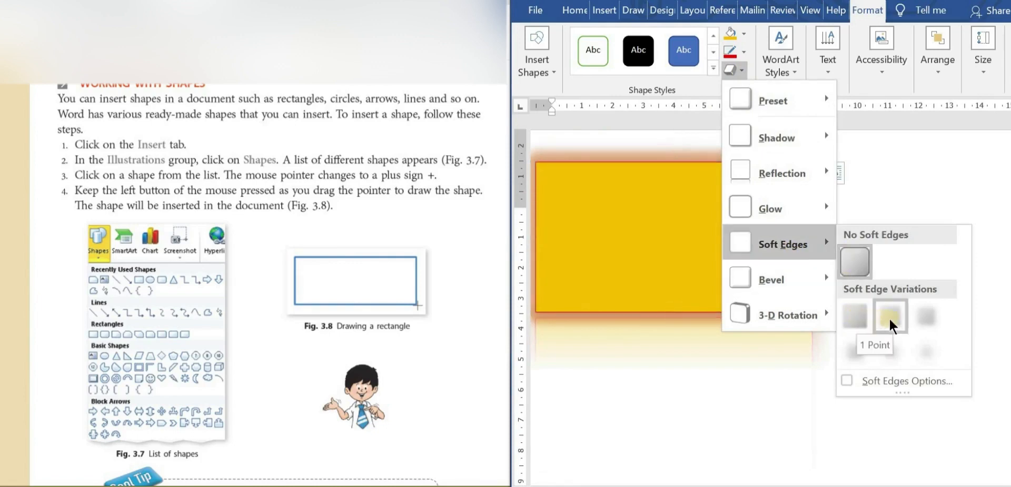
pyautogui.click(861, 317)
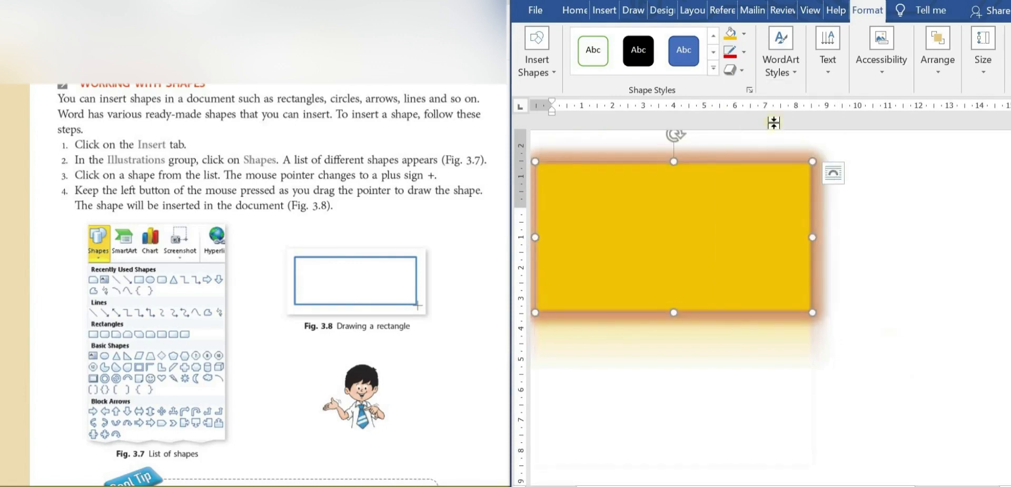
pyautogui.click(745, 72)
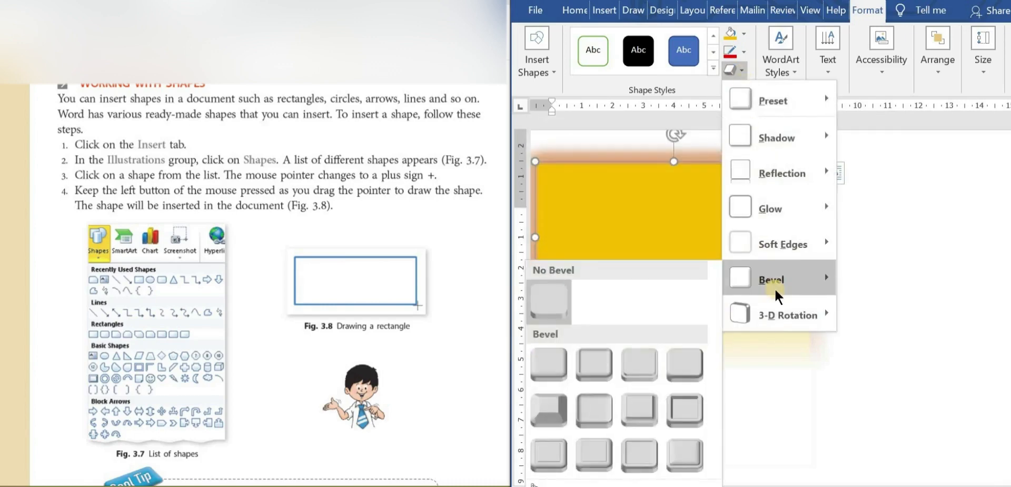
pyautogui.click(545, 417)
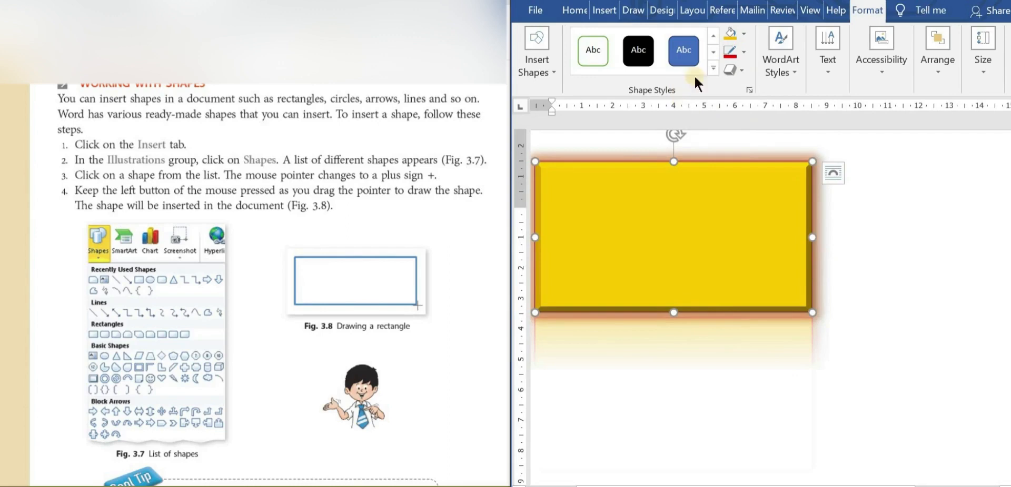
# Apply a perspective 3-D rotation to the rectangle, using the fourth variation in the second perspective row
pyautogui.click(740, 69)
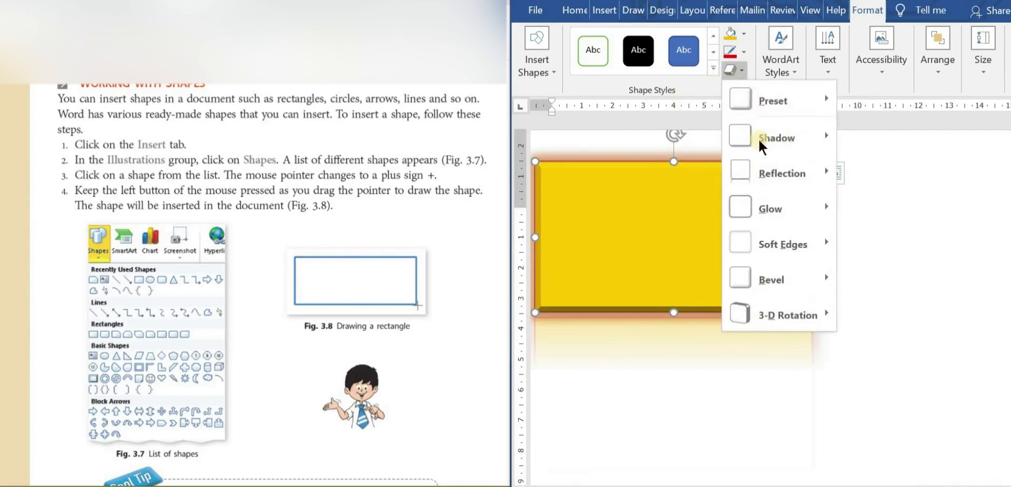
pyautogui.moveTo(779, 316)
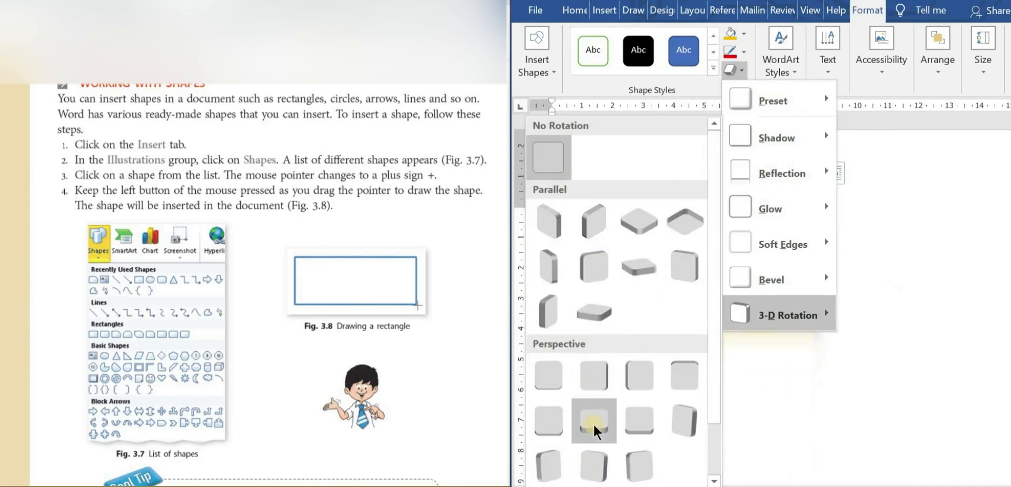
pyautogui.click(681, 428)
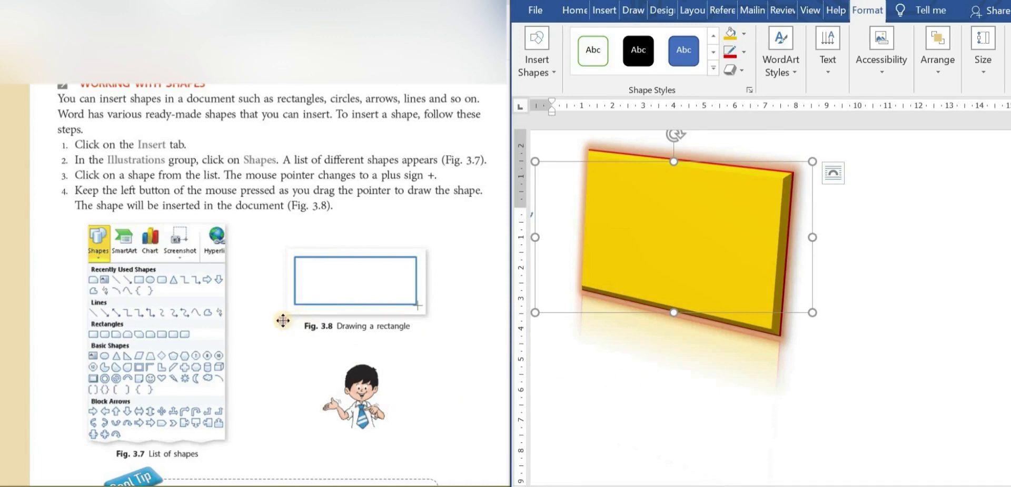
# Insert a Smiley Face shape as a tall oval in the blank area to the right of the yellow rectangle
pyautogui.moveTo(282, 309); pyautogui.dragTo(271, 62)
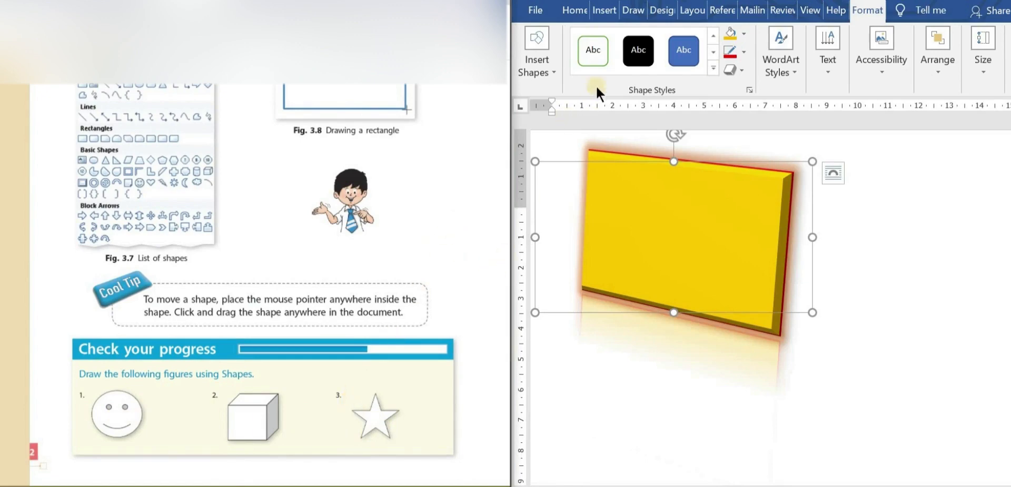
pyautogui.click(606, 10)
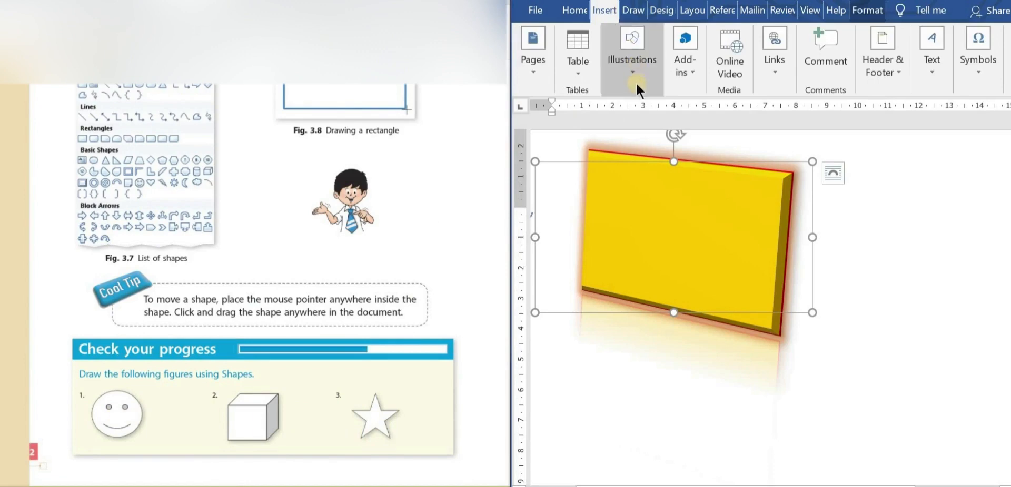
pyautogui.click(635, 80)
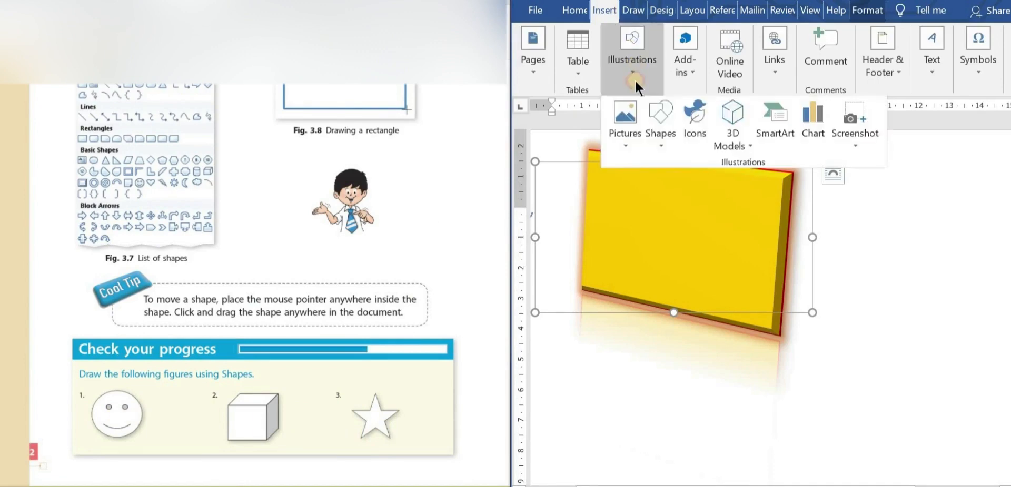
pyautogui.click(661, 136)
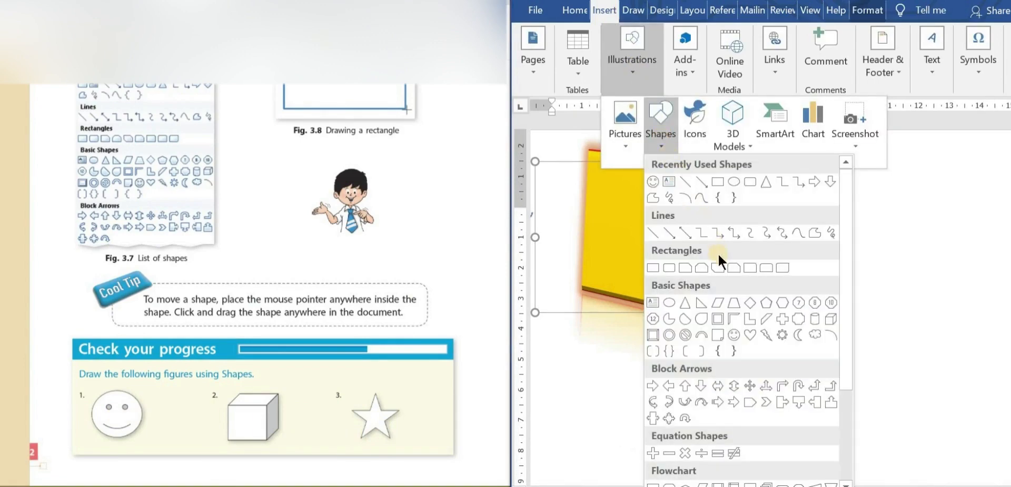
pyautogui.click(653, 182)
pyautogui.moveTo(854, 227)
pyautogui.mouseDown()
pyautogui.moveTo(904, 355)
pyautogui.moveTo(989, 410)
pyautogui.mouseUp()
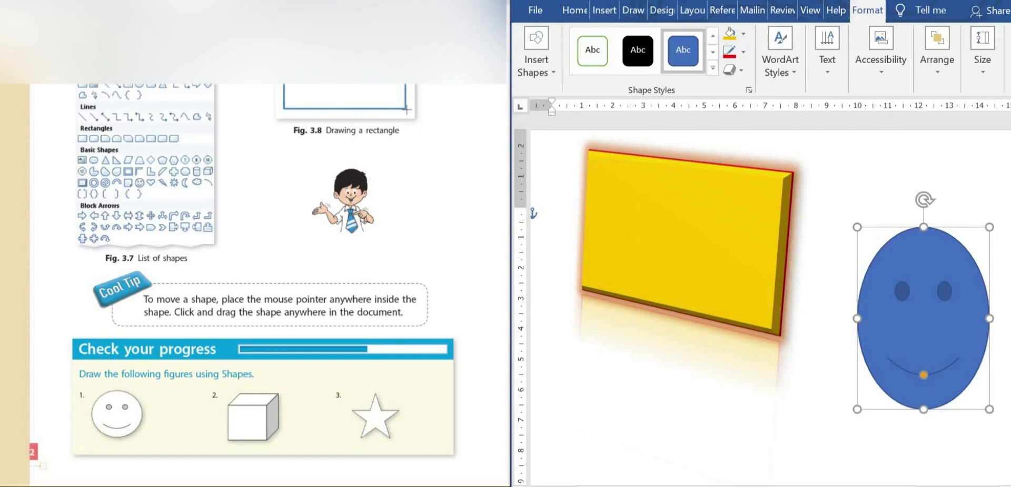
# Try the green-outlined style without a coloured fill on the smiley face, along with a bevel from the first row of bevels
pyautogui.click(585, 42)
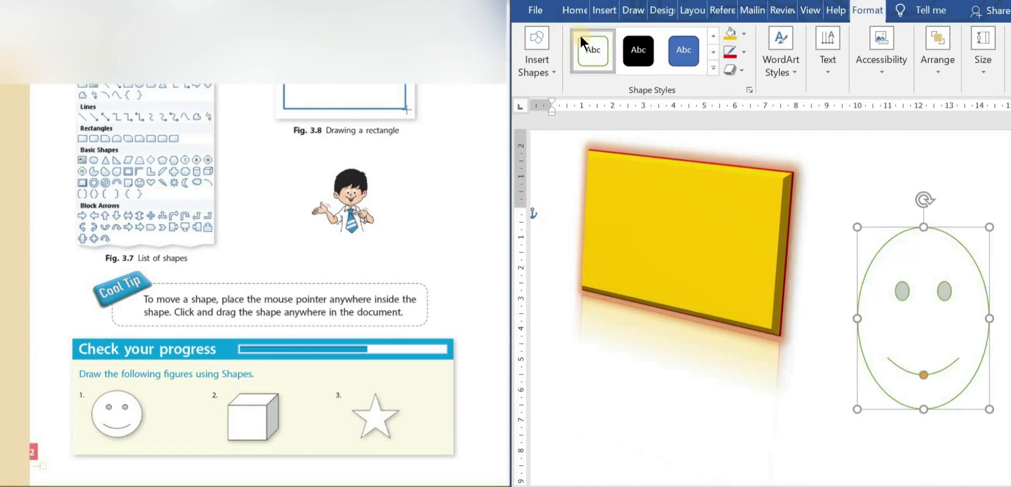
pyautogui.click(738, 68)
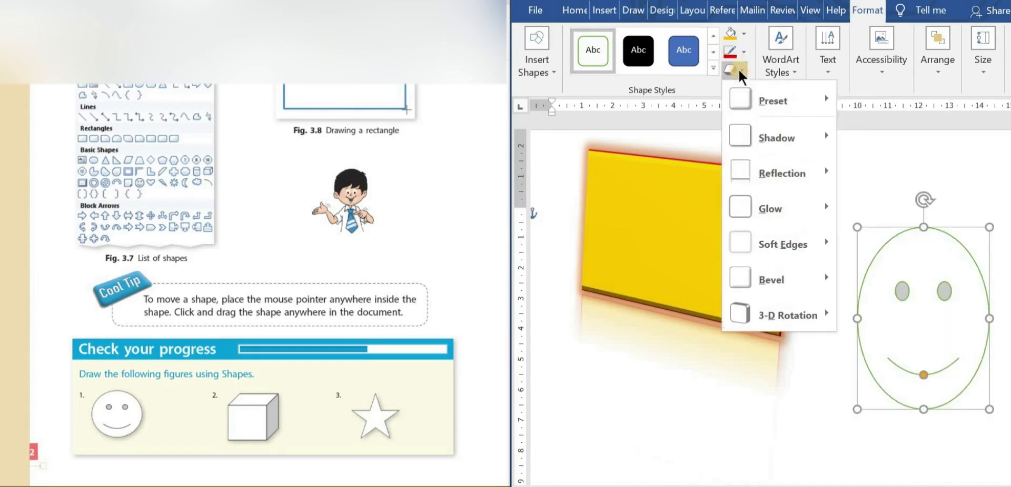
pyautogui.moveTo(784, 290)
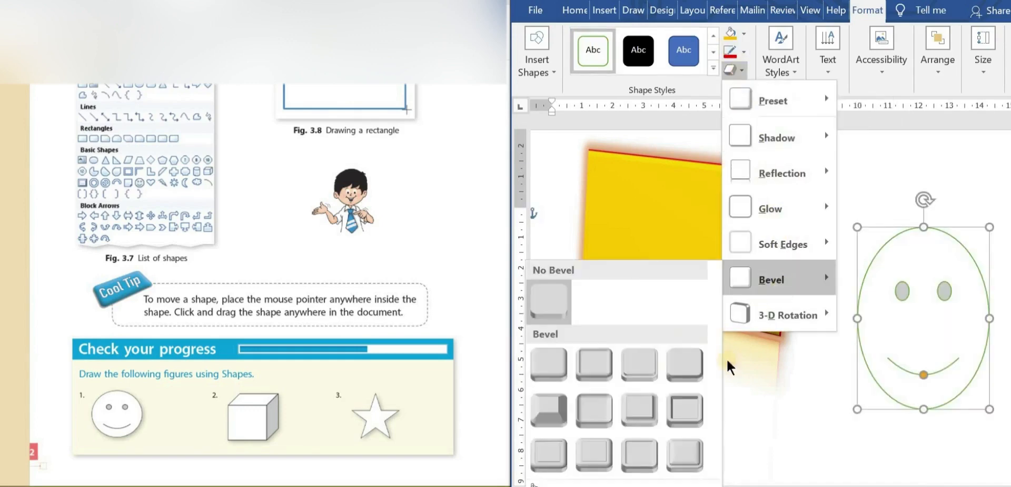
pyautogui.click(687, 382)
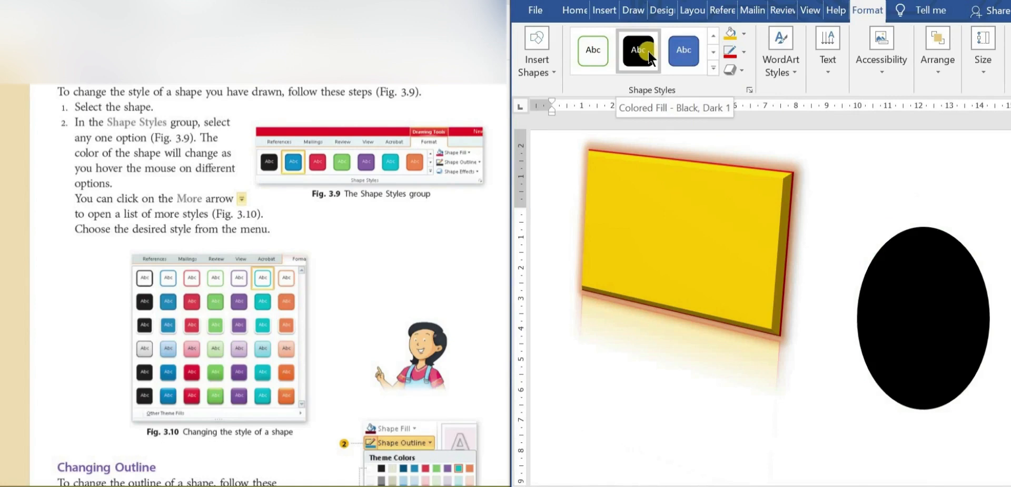
# Apply the light gold theme style from the fourth row to the smiley face and set its outline colour to the theme green
pyautogui.click(712, 65)
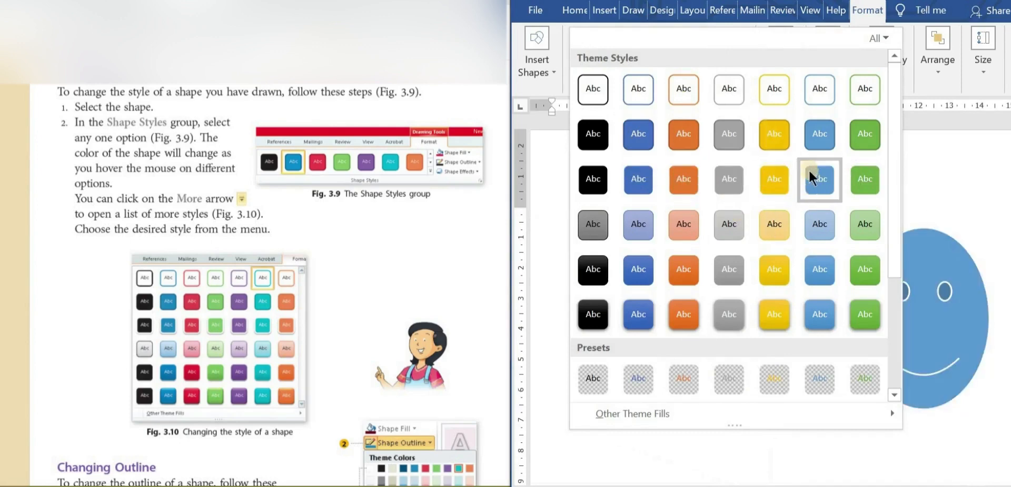
pyautogui.click(771, 219)
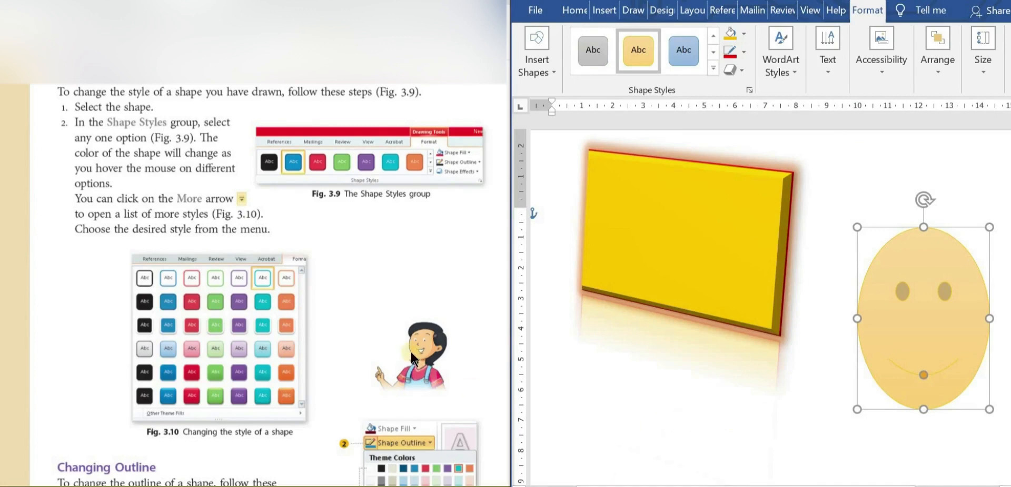
pyautogui.moveTo(431, 276); pyautogui.dragTo(434, 87)
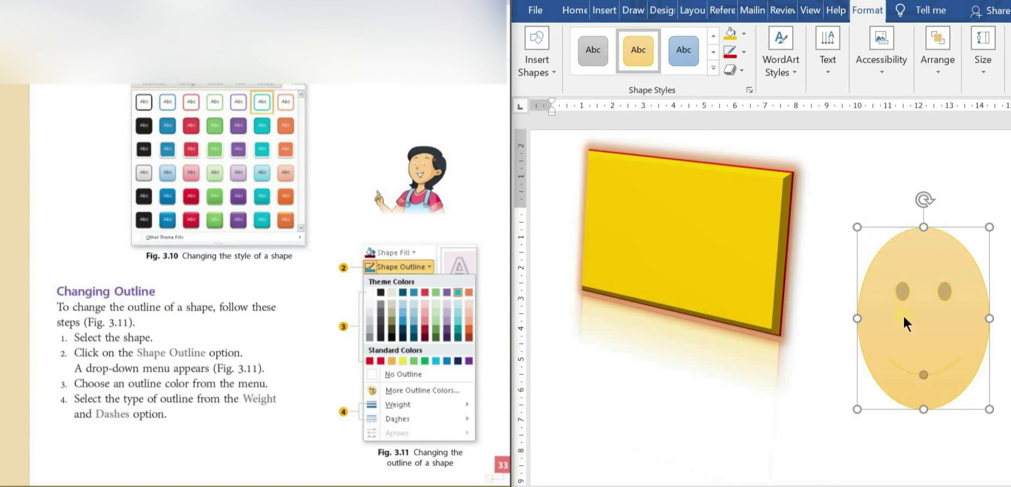
pyautogui.click(745, 52)
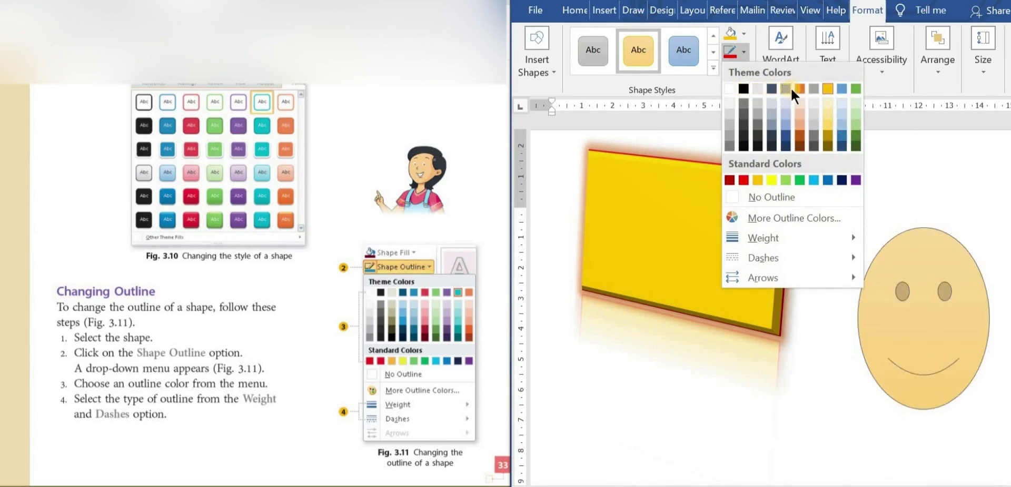
pyautogui.click(860, 87)
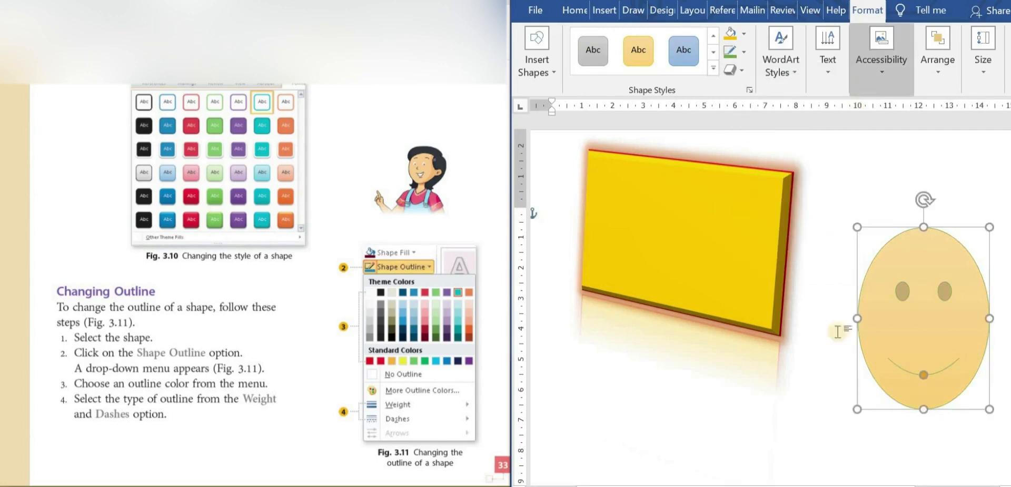
# Set the smiley face's outline weight to 4½ pt
pyautogui.click(806, 406)
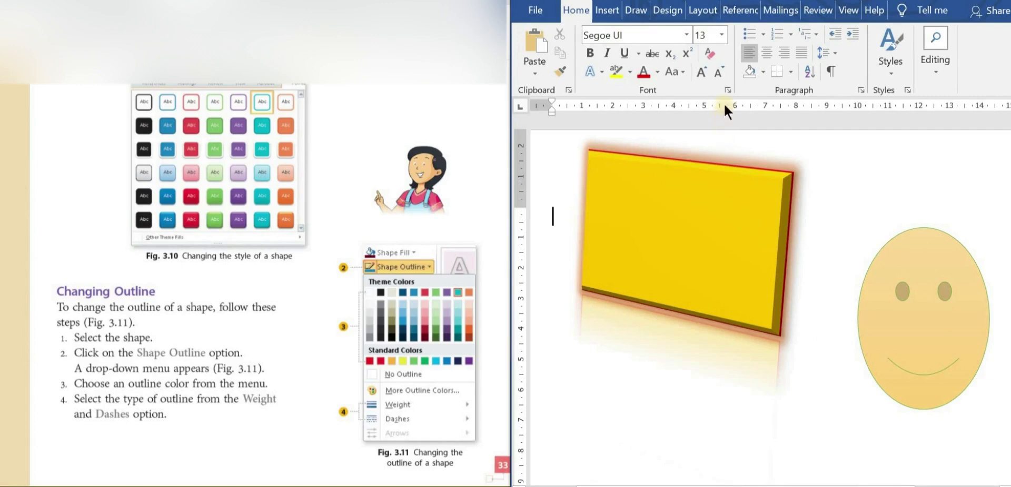
pyautogui.click(941, 264)
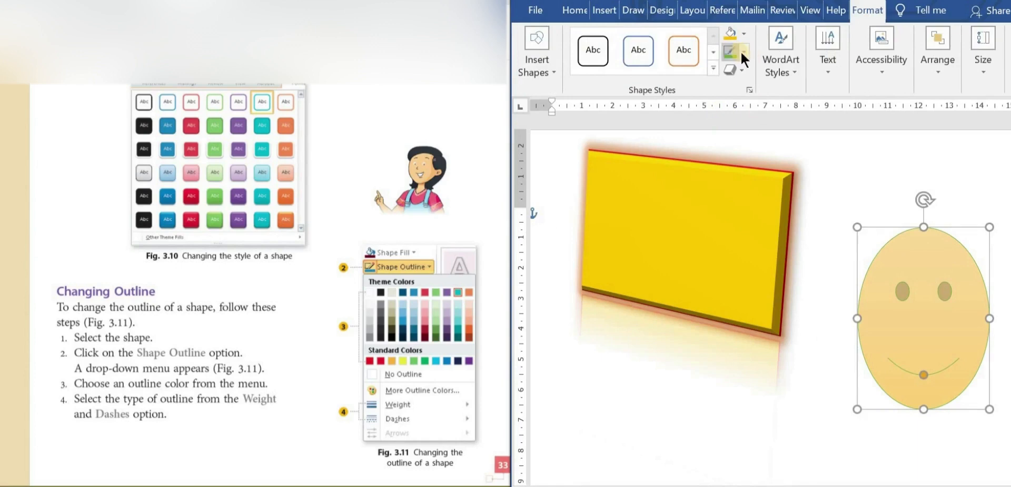
pyautogui.click(741, 49)
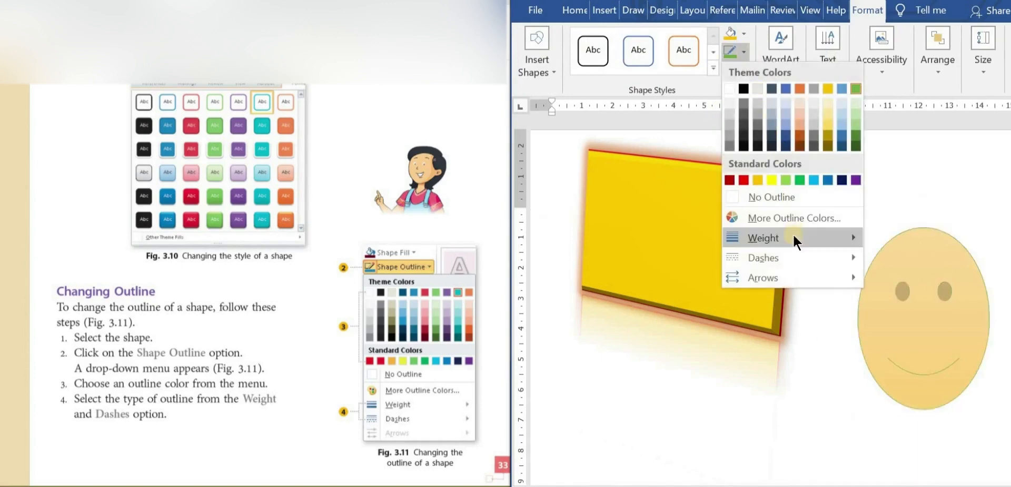
pyautogui.moveTo(812, 235)
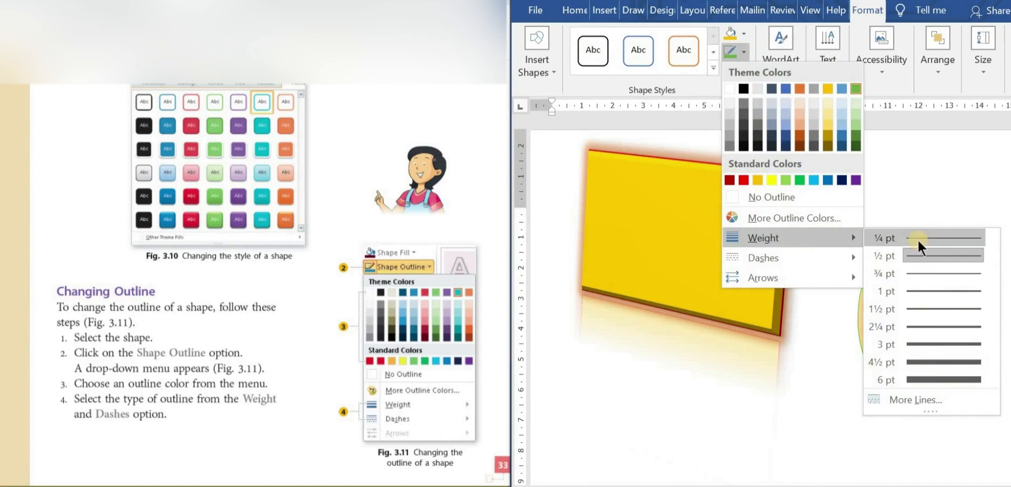
pyautogui.click(932, 362)
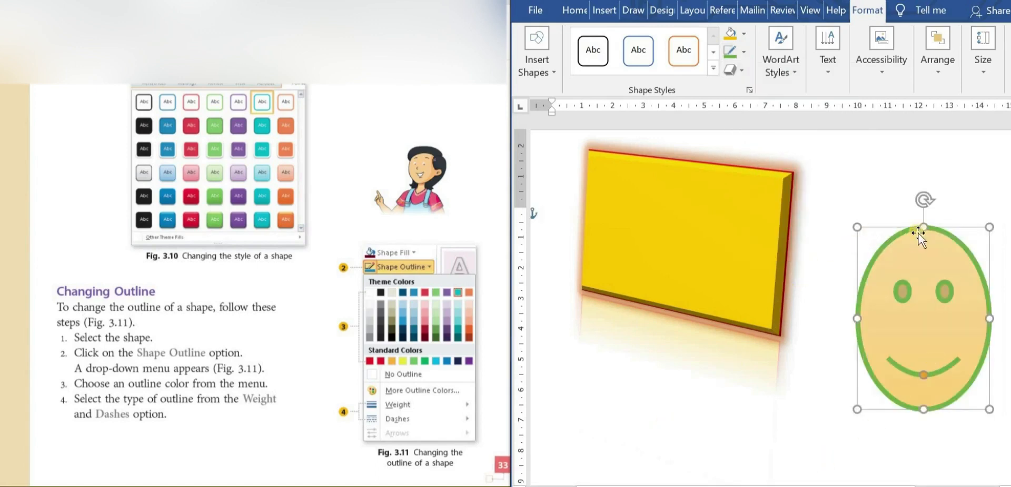